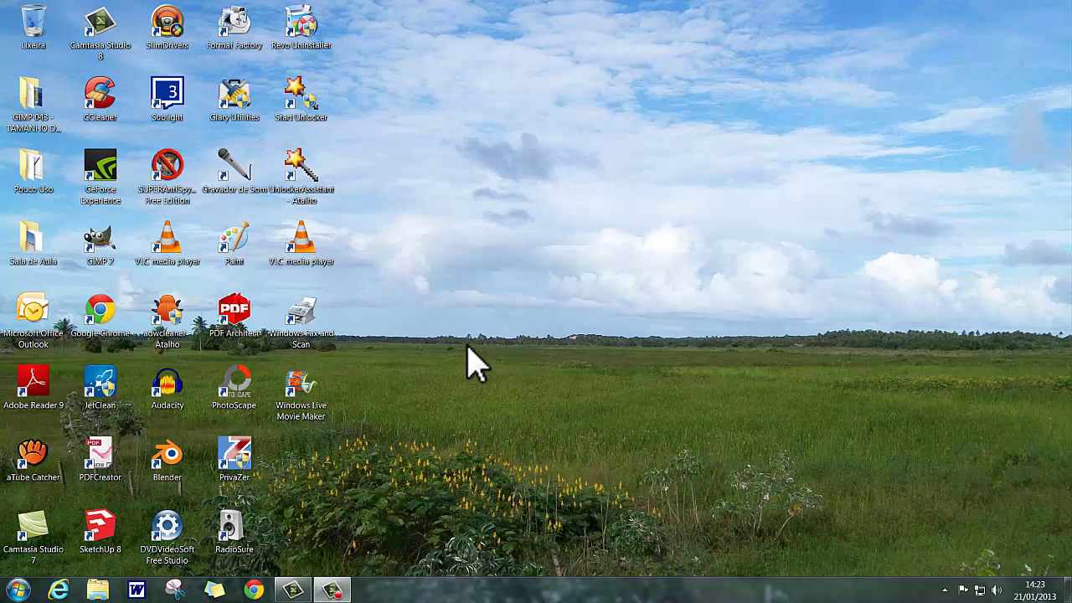
# Step: Launch GIMP and open the new image dialog from the Arquivo menu
pyautogui.doubleClick(99, 244)
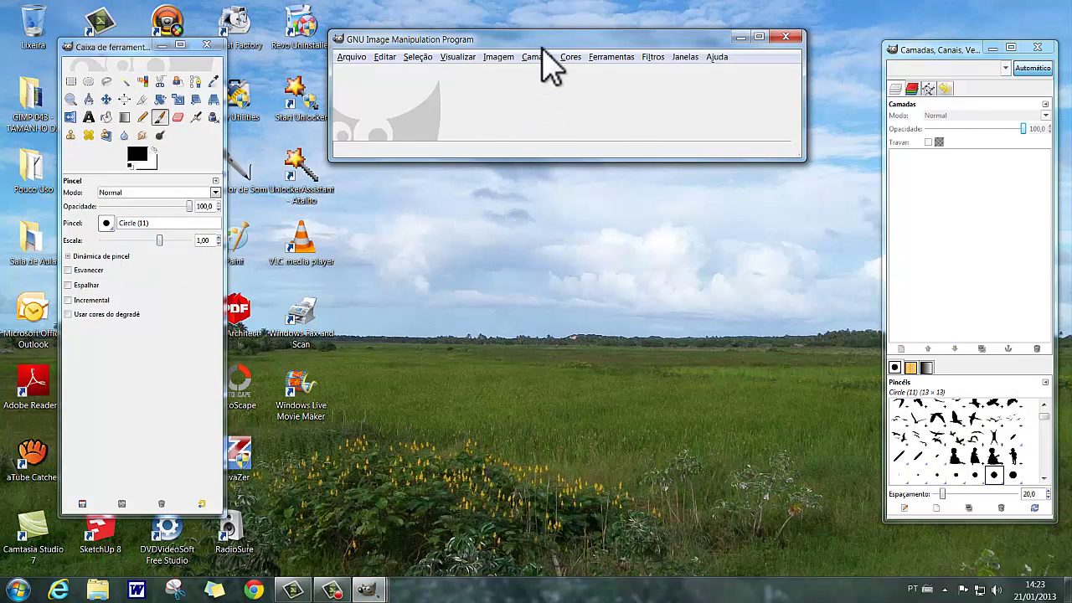
pyautogui.moveTo(542, 38); pyautogui.dragTo(508, 68)
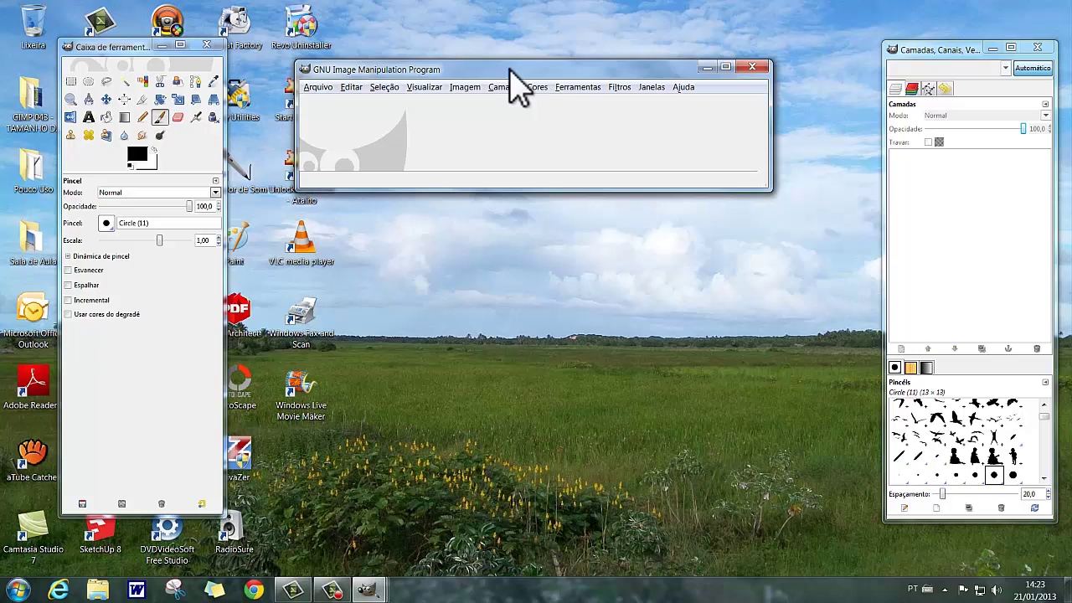
pyautogui.click(326, 87)
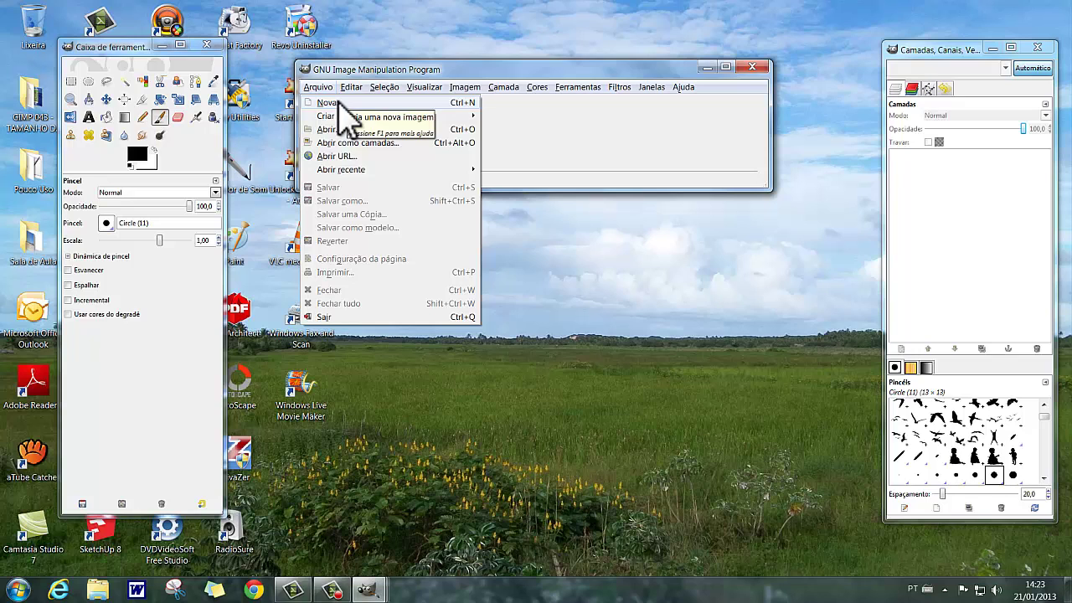
pyautogui.click(338, 105)
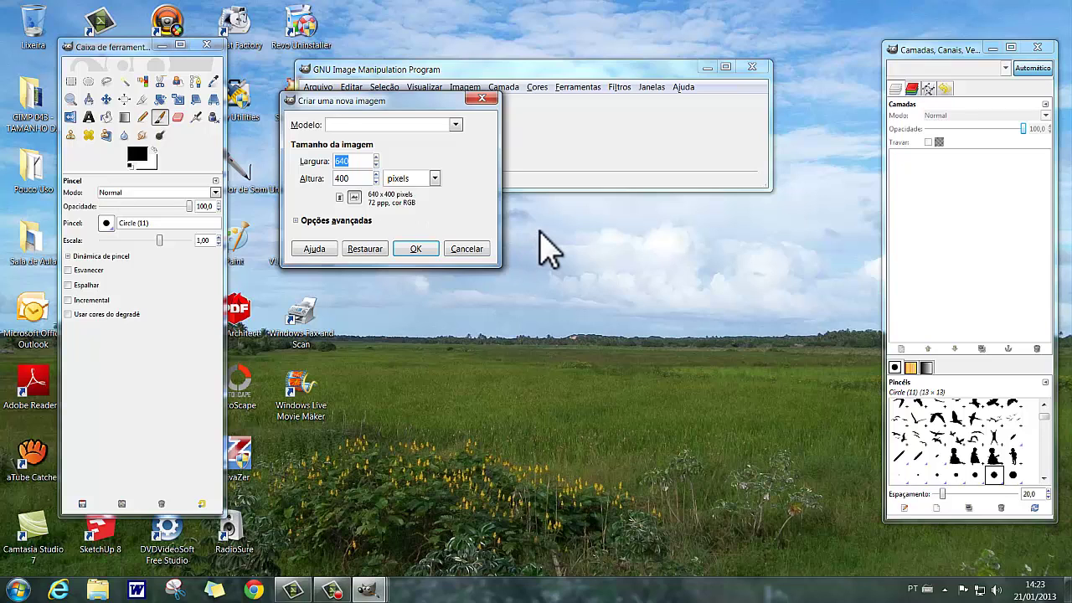
# Step: Set the new image to 800 × 800 pixels with Transparência as the background fill
pyautogui.write('800')
pyautogui.press('Tab')
pyautogui.write('800')
pyautogui.click(296, 221)
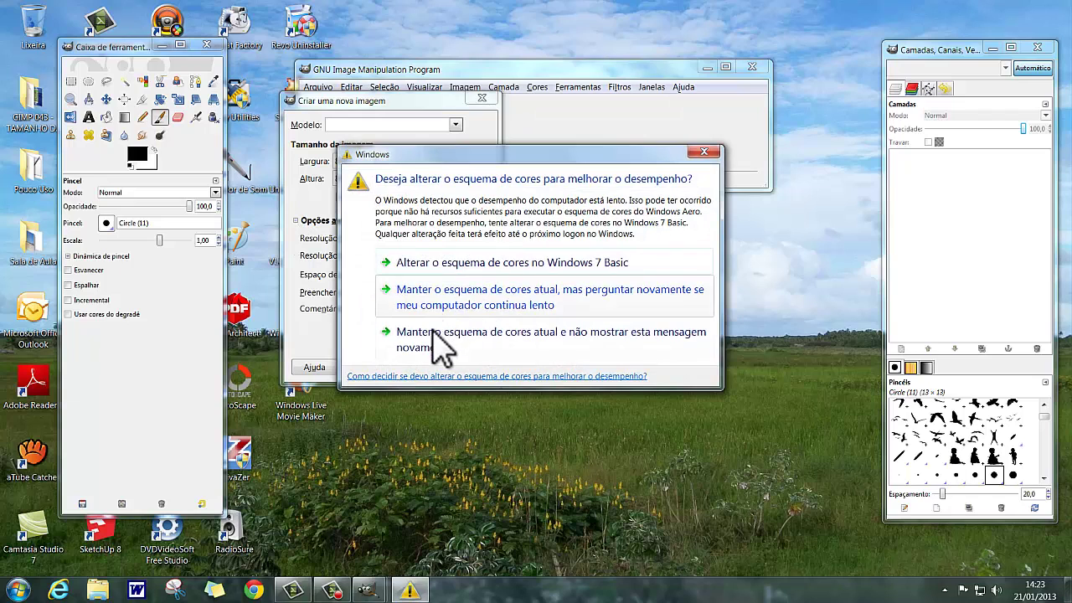
pyautogui.click(435, 339)
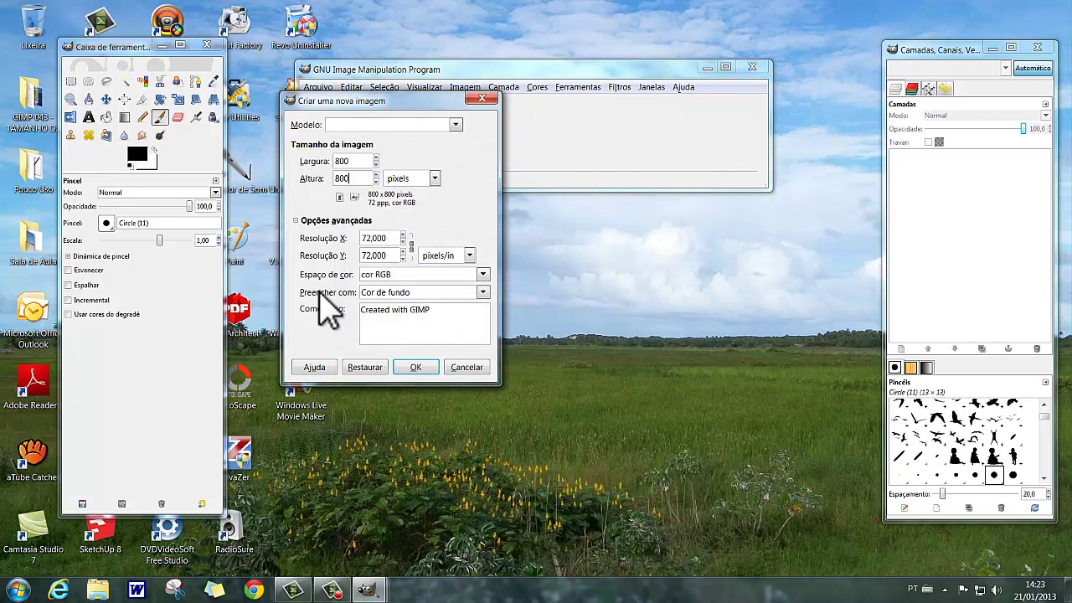
pyautogui.click(483, 292)
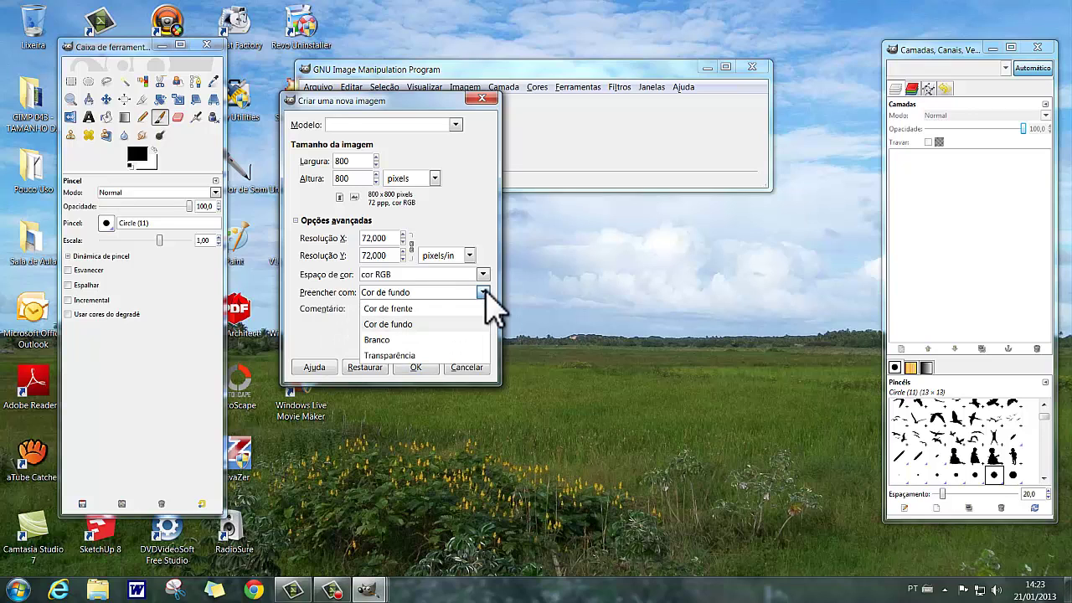
pyautogui.click(417, 355)
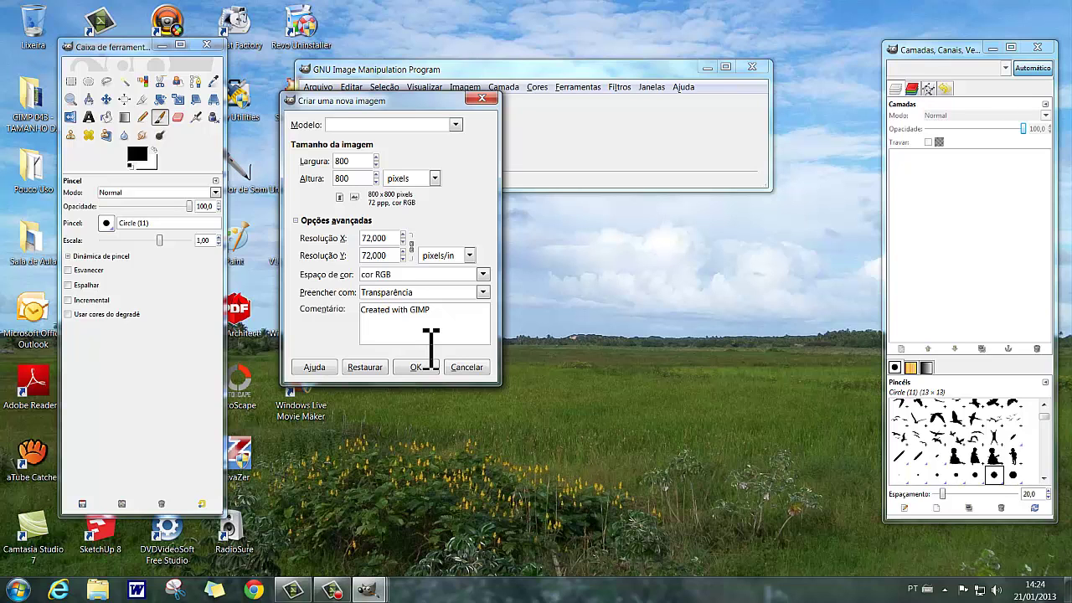
# Step: Create the transparent image, then move its window and the Layers dock up and left
pyautogui.click(417, 367)
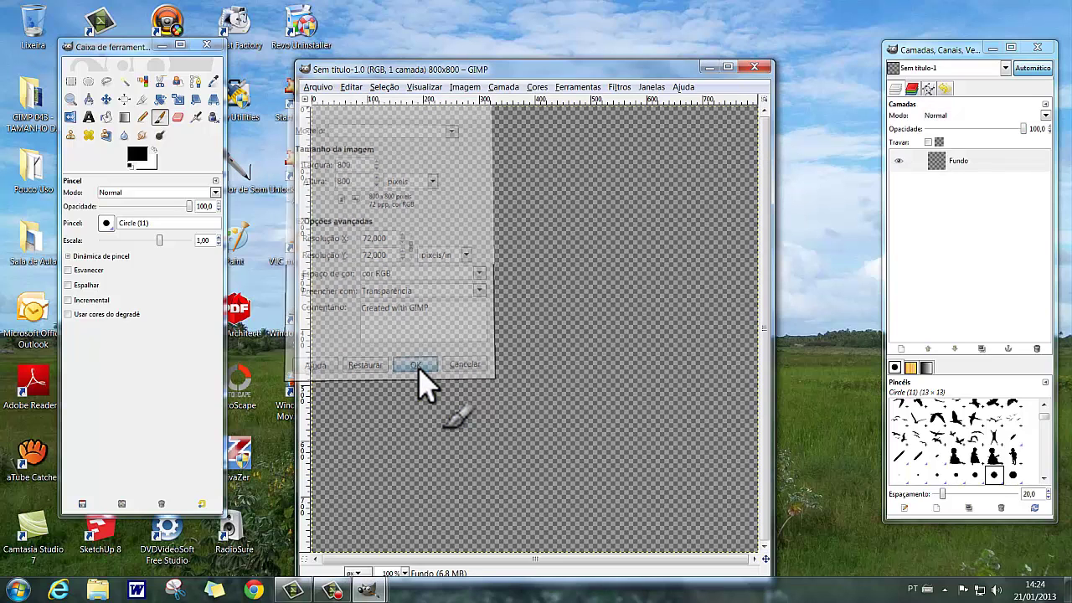
pyautogui.moveTo(525, 65); pyautogui.dragTo(513, 35)
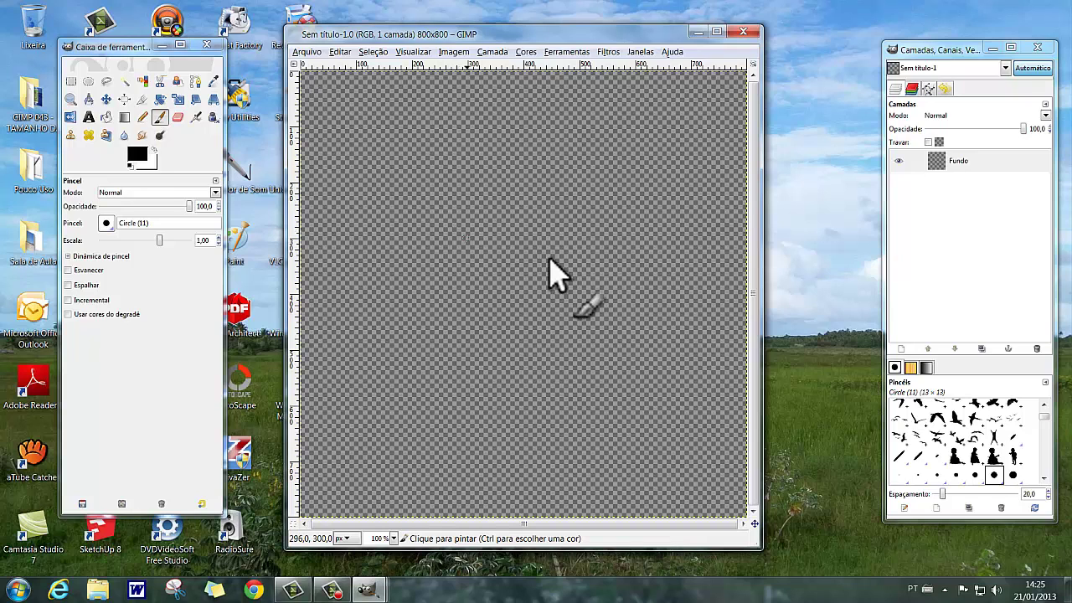
pyautogui.click(956, 52)
pyautogui.moveTo(955, 52); pyautogui.dragTo(908, 46)
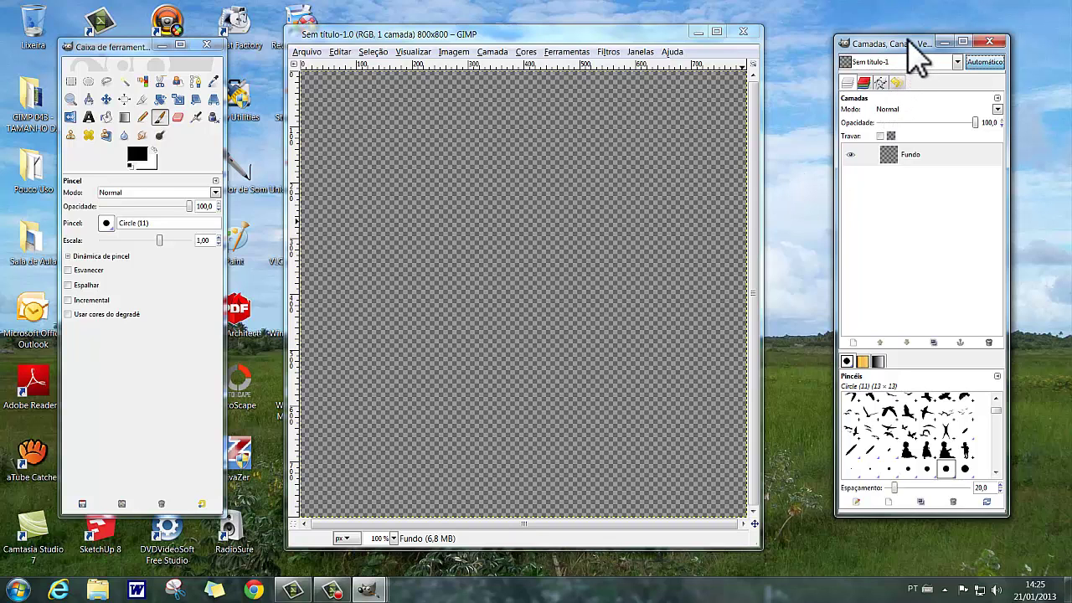
# Step: Widen the Layers/Brushes dock, scroll to the flower brushes, and shift the image and toolbox left
pyautogui.moveTo(911, 42); pyautogui.dragTo(946, 37)
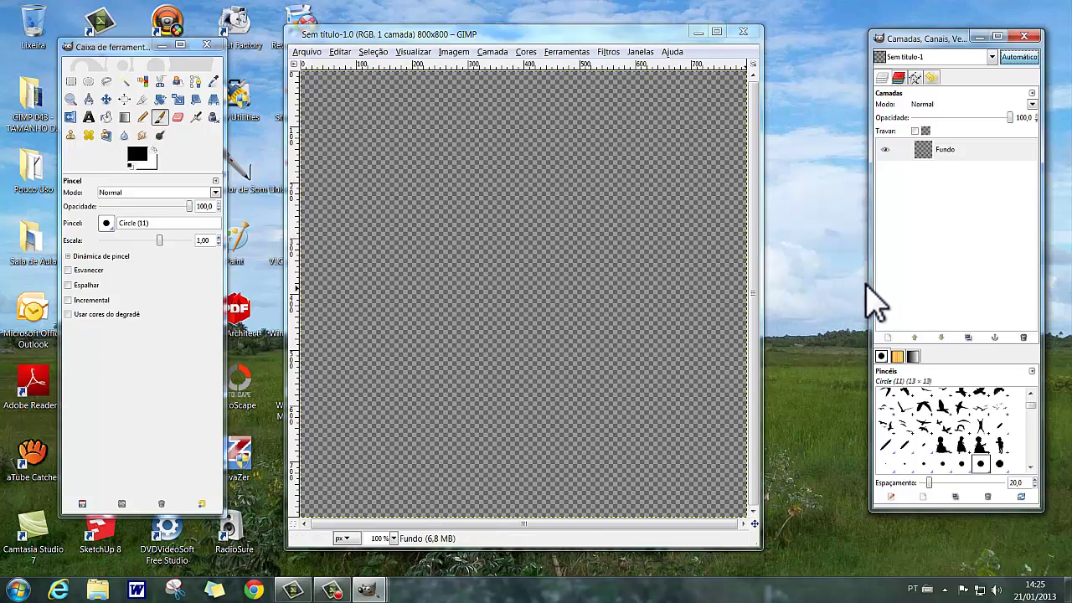
pyautogui.moveTo(868, 284); pyautogui.dragTo(716, 291)
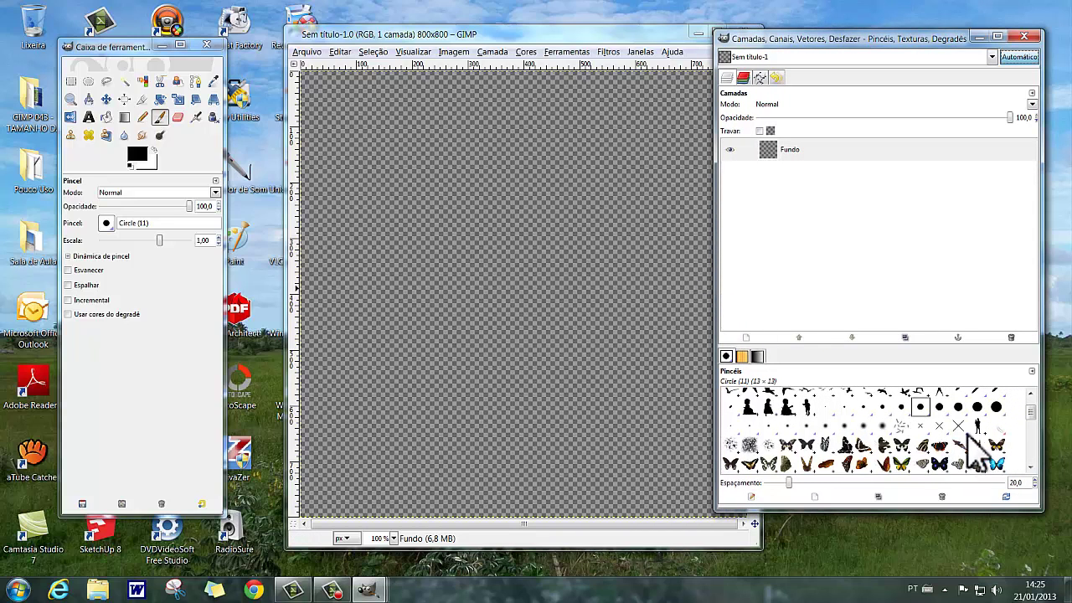
pyautogui.moveTo(1033, 417); pyautogui.dragTo(1033, 431)
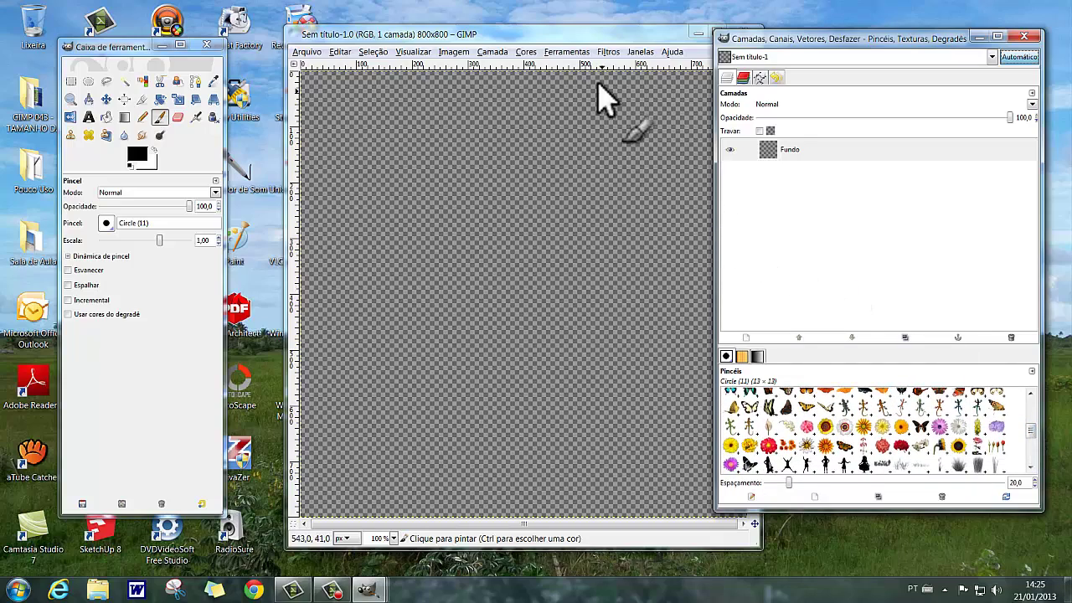
pyautogui.moveTo(581, 35)
pyautogui.mouseDown()
pyautogui.moveTo(502, 37)
pyautogui.moveTo(519, 37)
pyautogui.mouseUp()
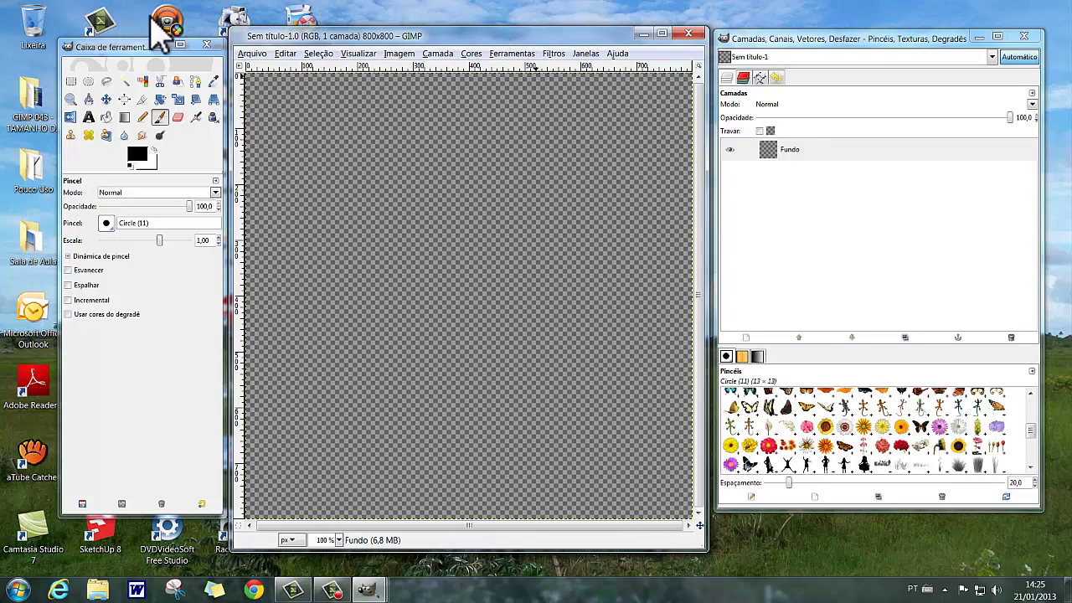
pyautogui.moveTo(114, 52); pyautogui.dragTo(102, 52)
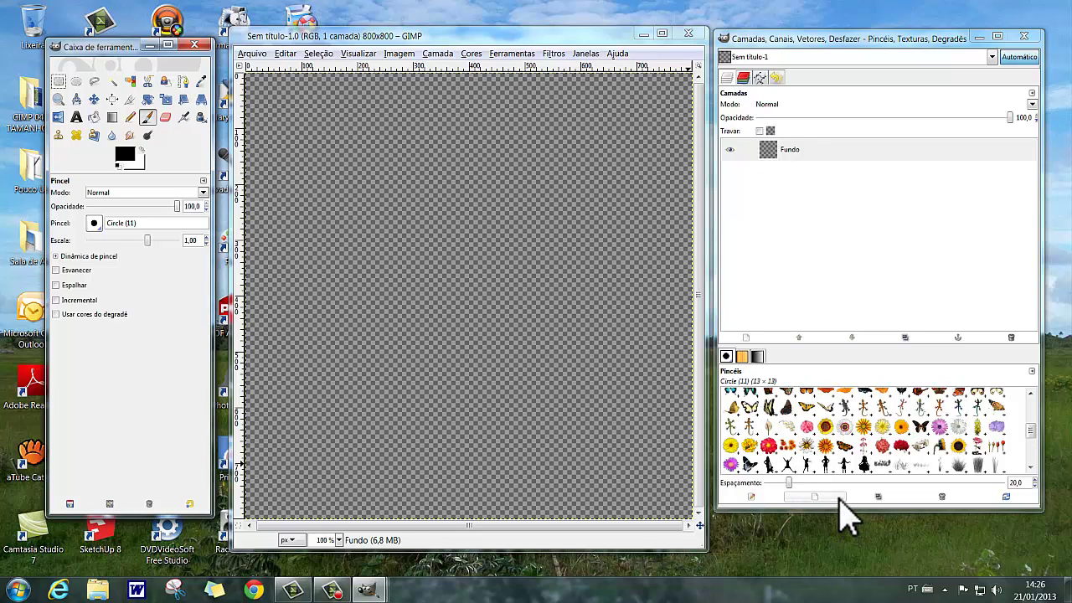
# Step: Choose the sunflower brush GIMP Brush#67, test a stamp on the canvas, and undo it
pyautogui.click(863, 422)
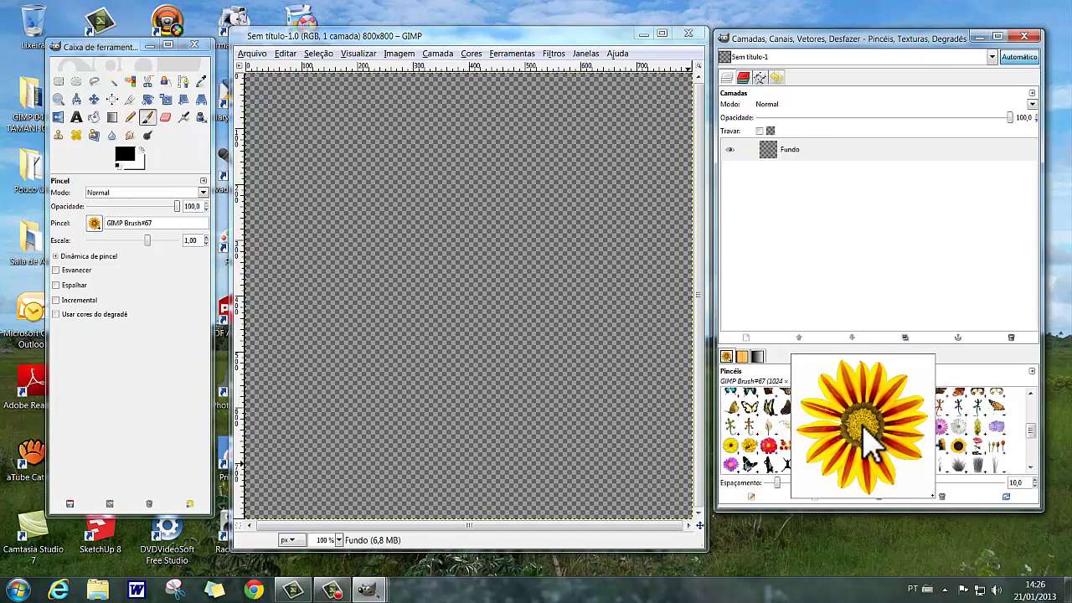
pyautogui.click(452, 338)
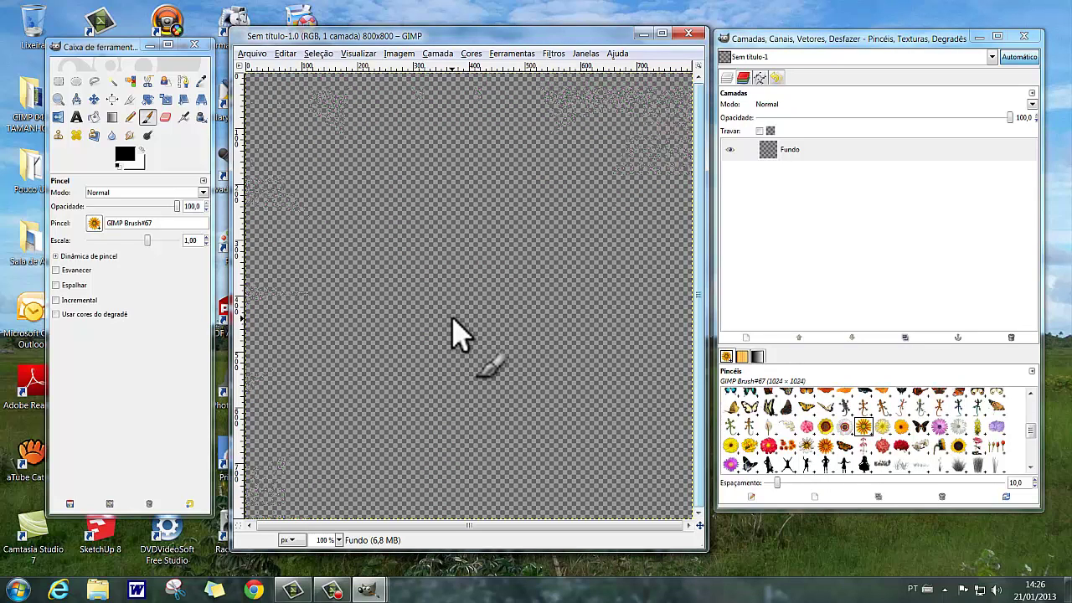
pyautogui.click(453, 320)
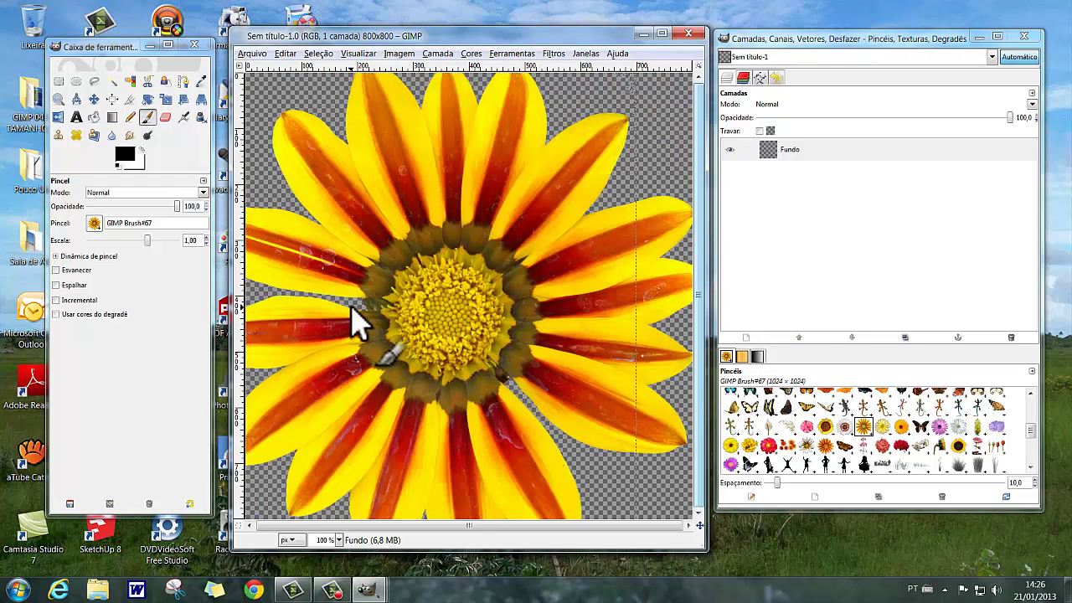
pyautogui.click(285, 54)
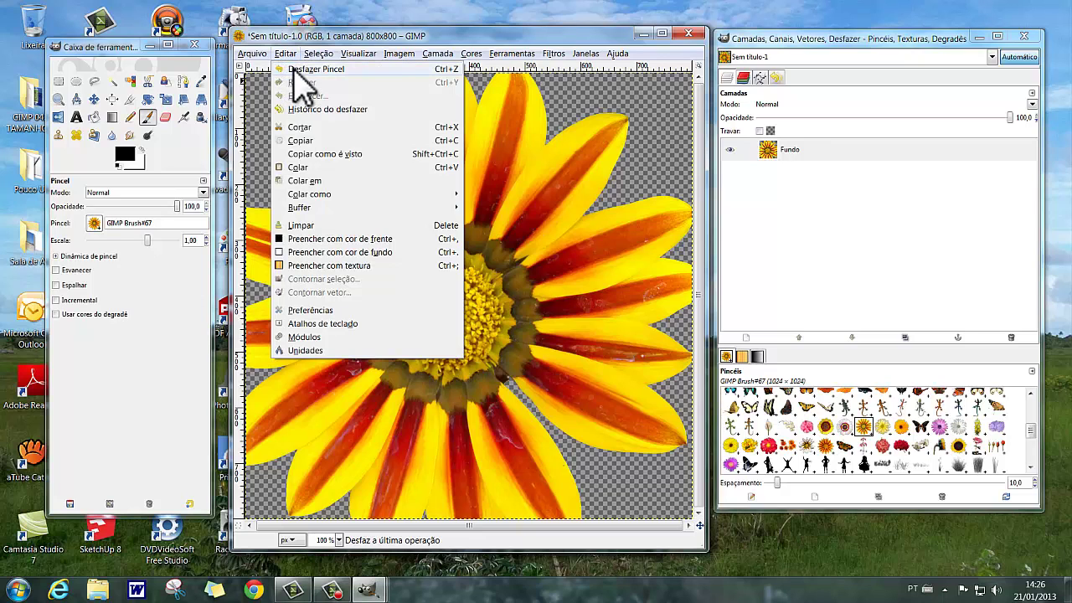
pyautogui.click(295, 71)
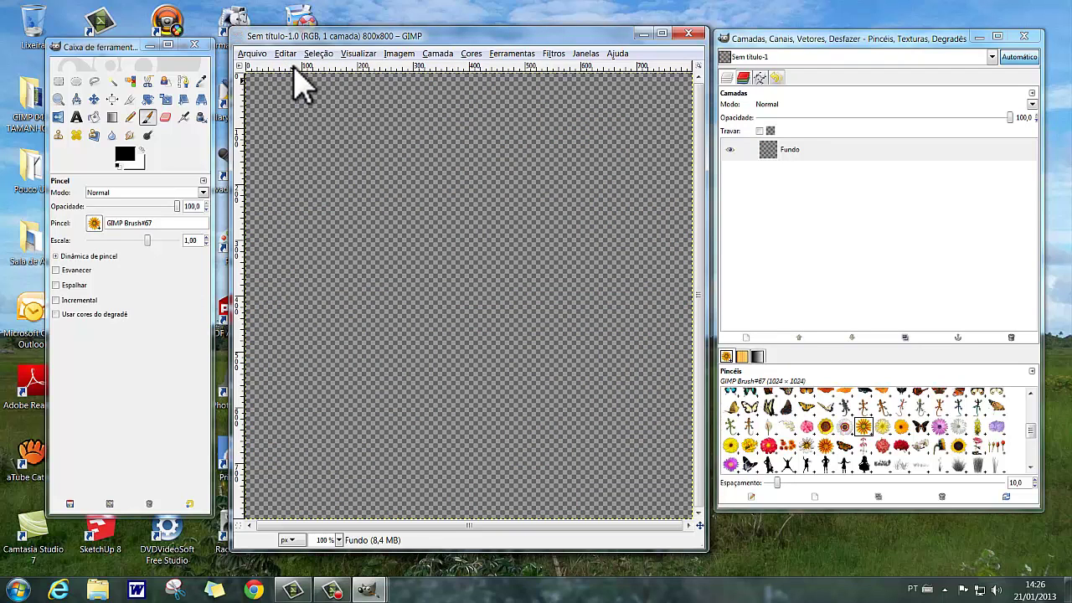
# Step: Lower the brush scale, stamp another sunflower, and undo the still-oversized result
pyautogui.click(146, 241)
pyautogui.scroll(-2, 143, 240)
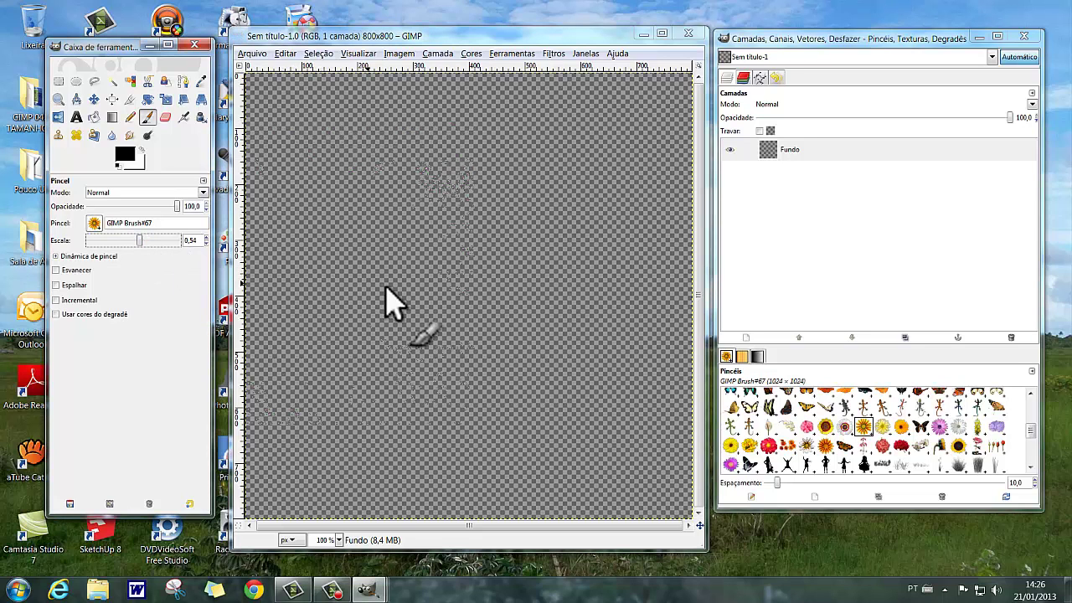
pyautogui.click(459, 303)
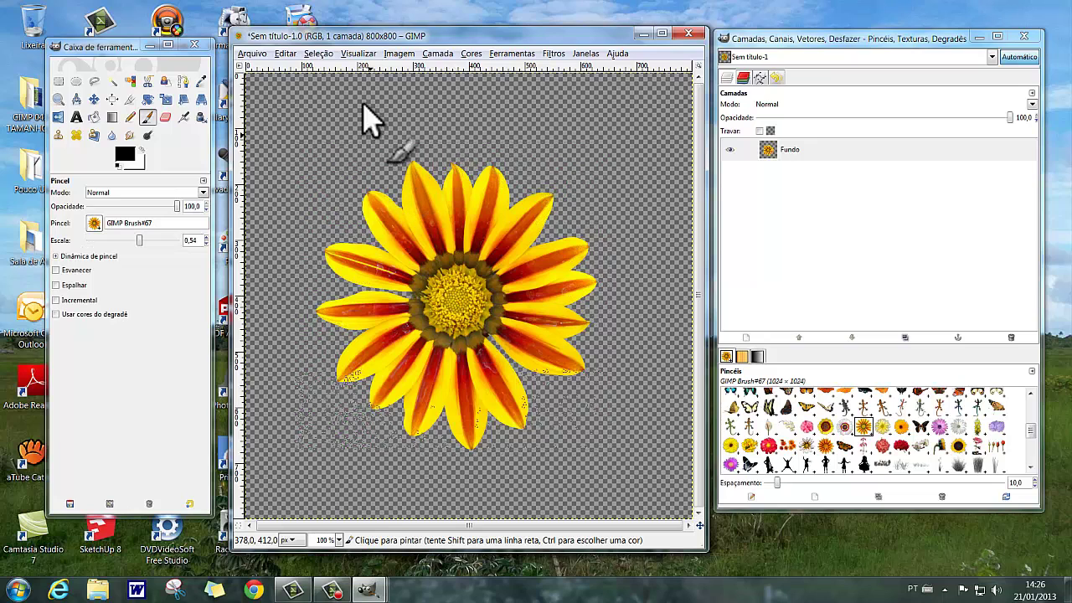
pyautogui.click(285, 56)
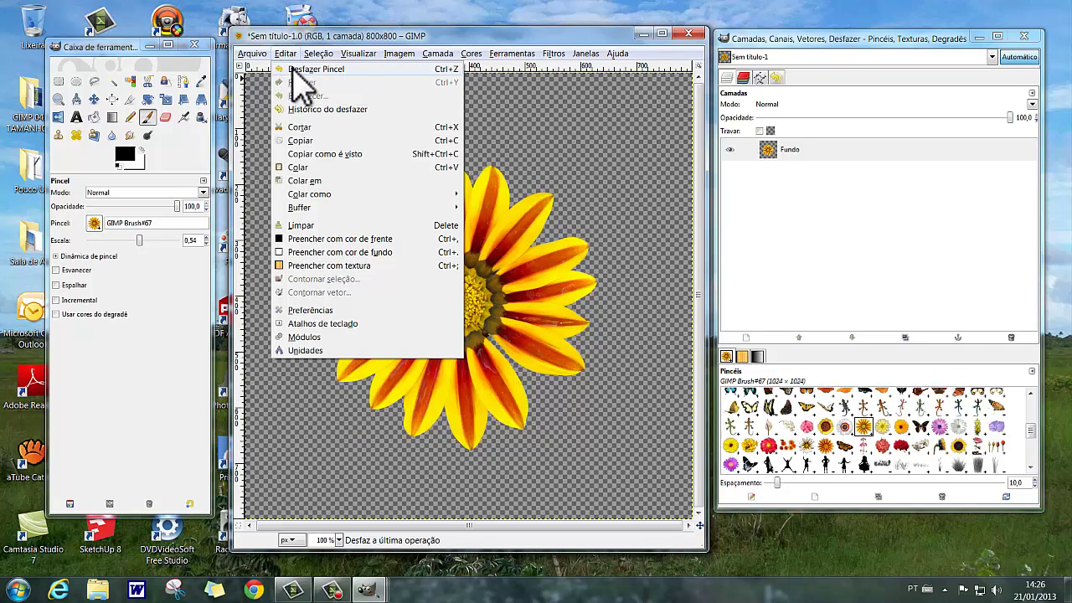
pyautogui.click(298, 71)
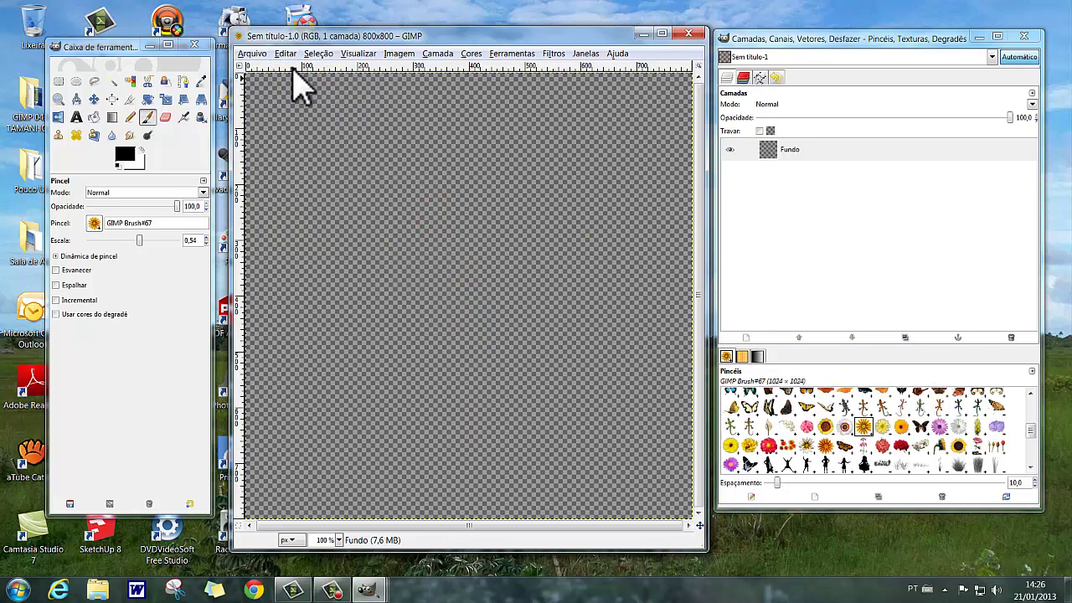
# Step: Shrink the brush Escala to 0.30 and stamp a small sunflower at the canvas centre
pyautogui.click(139, 239)
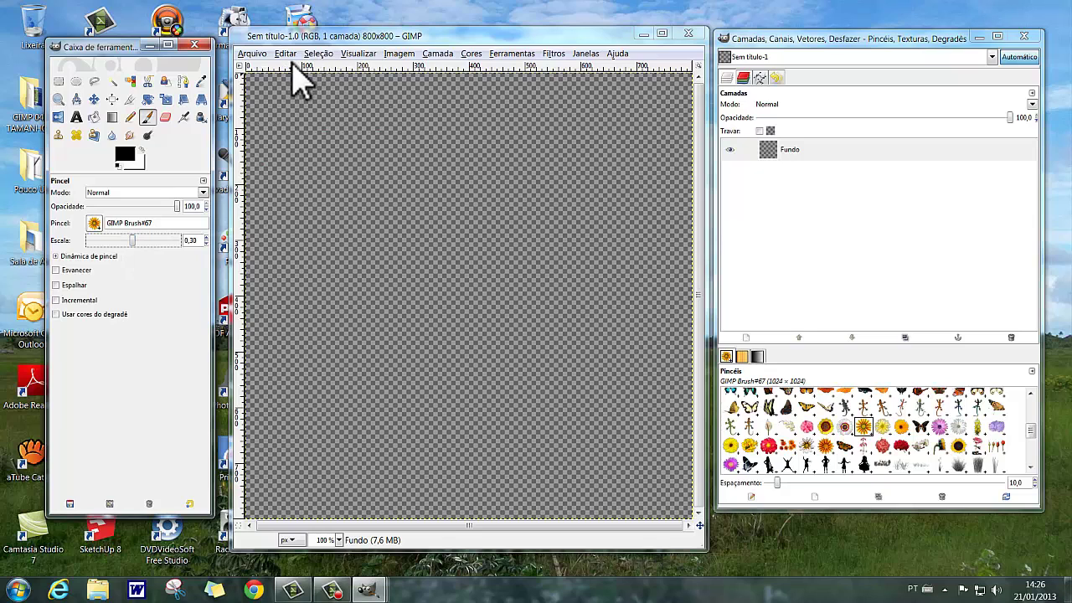
pyautogui.moveTo(411, 271); pyautogui.dragTo(467, 309)
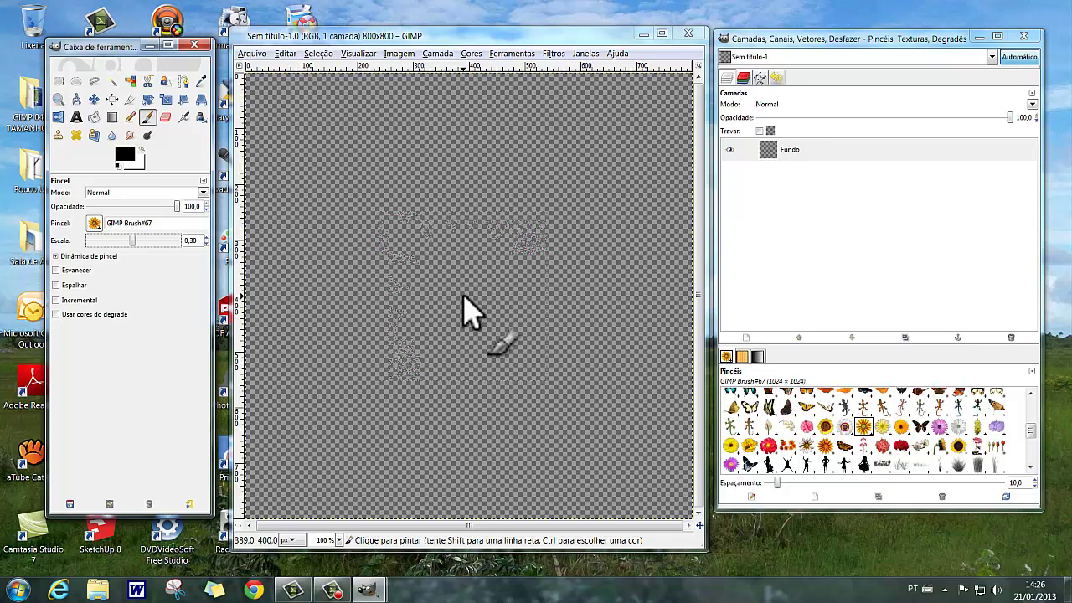
pyautogui.click(465, 296)
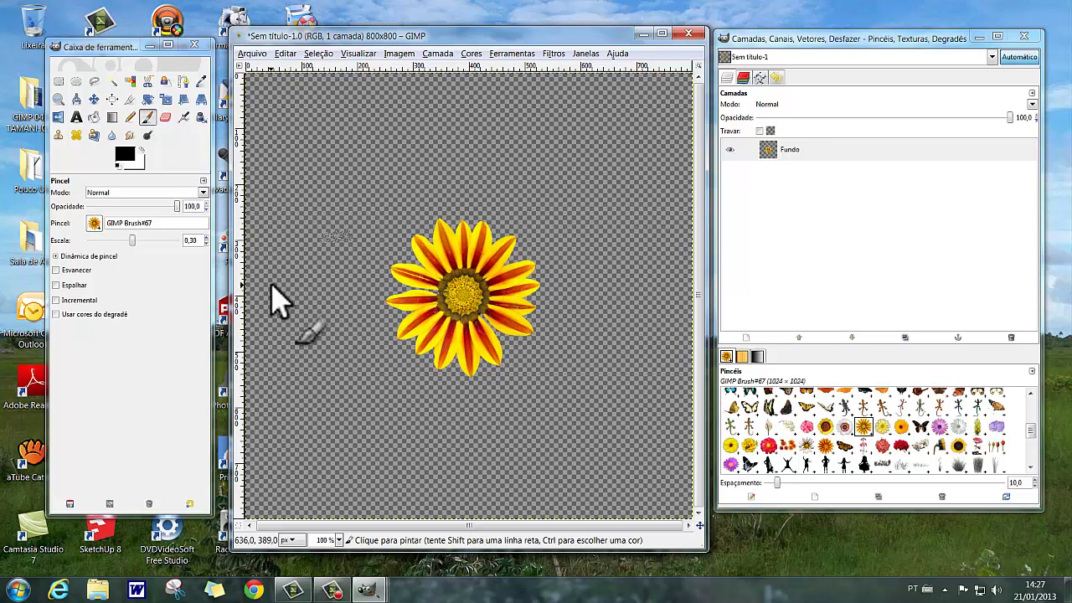
pyautogui.click(286, 53)
# Step: Undo the last stamp, set Escala to 0.20, and stamp the middle row of three flowers
pyautogui.click(303, 68)
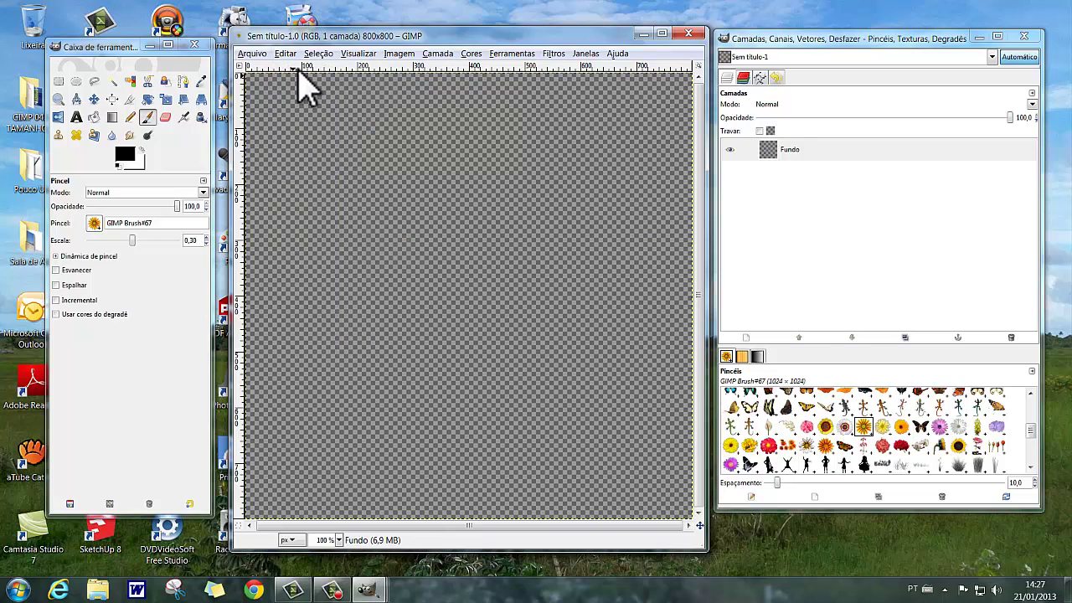
pyautogui.click(131, 240)
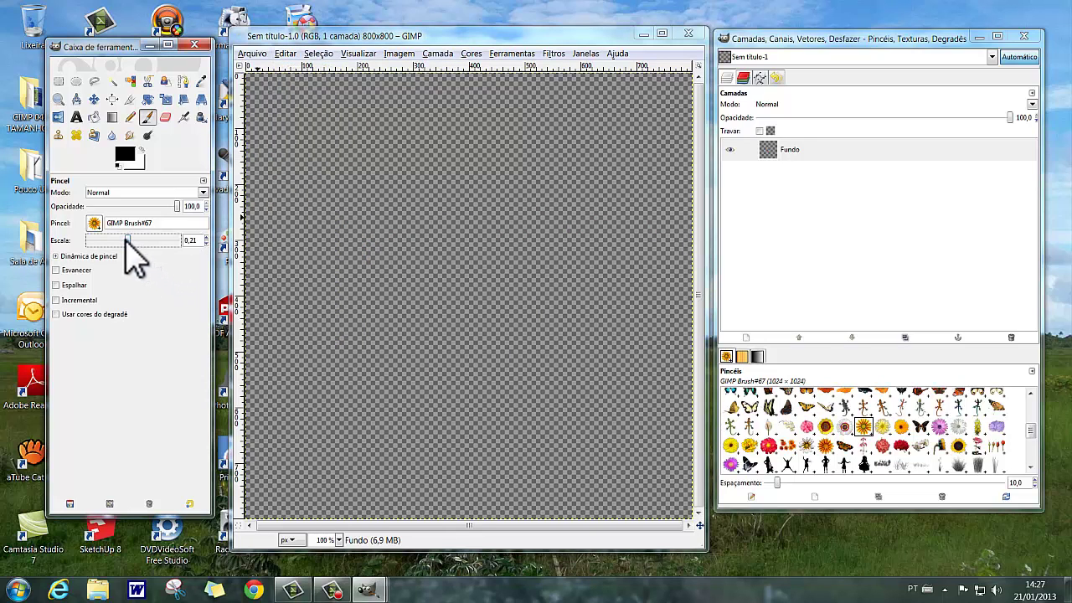
pyautogui.click(460, 295)
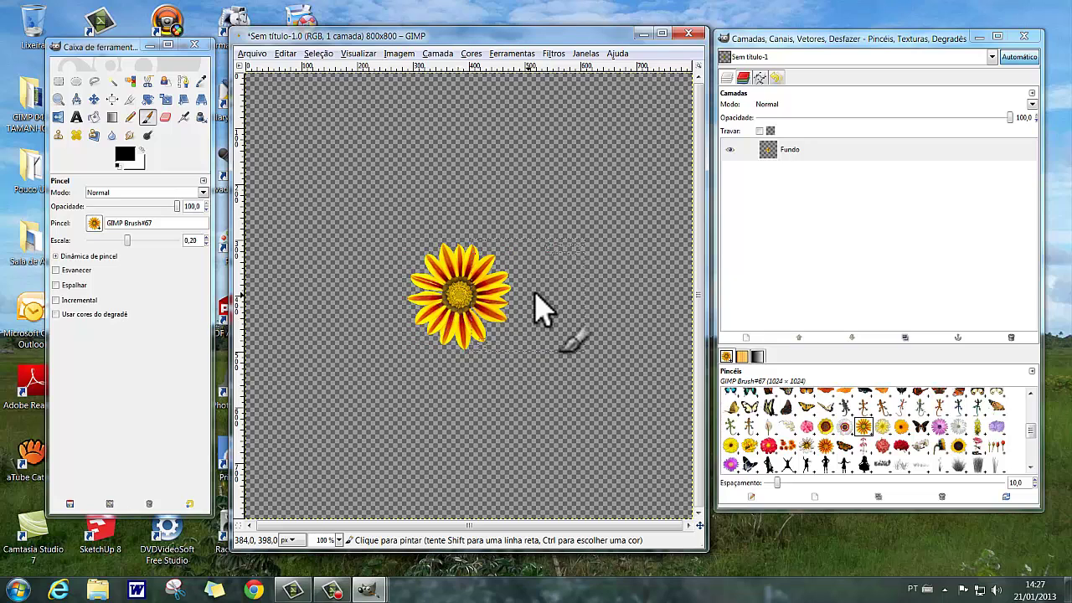
pyautogui.click(566, 290)
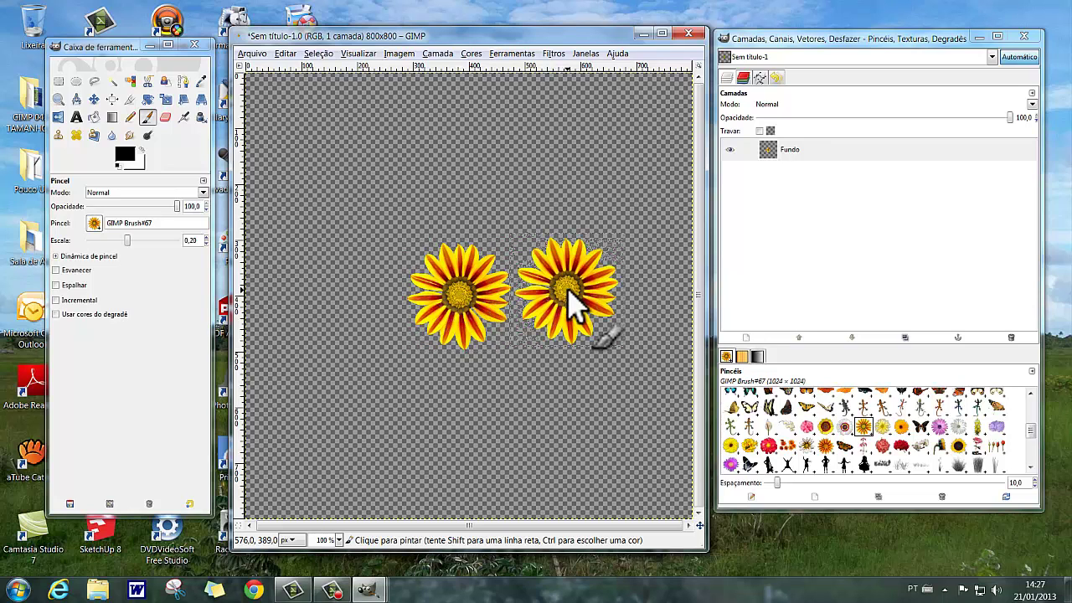
pyautogui.click(349, 298)
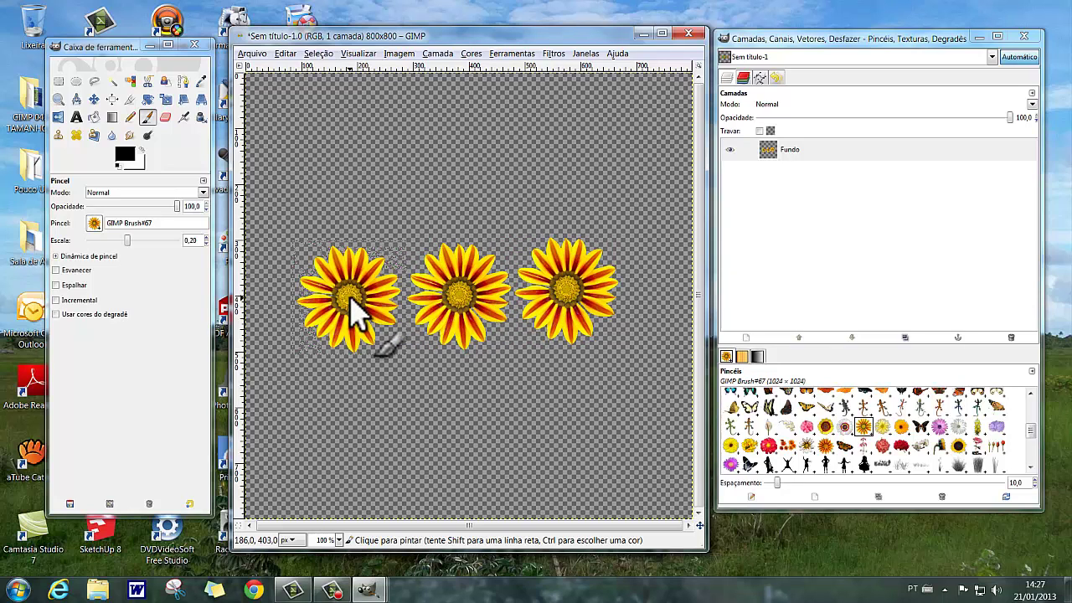
# Step: Stamp six more flowers above and below the middle row to complete the 3×3 grid
pyautogui.click(453, 190)
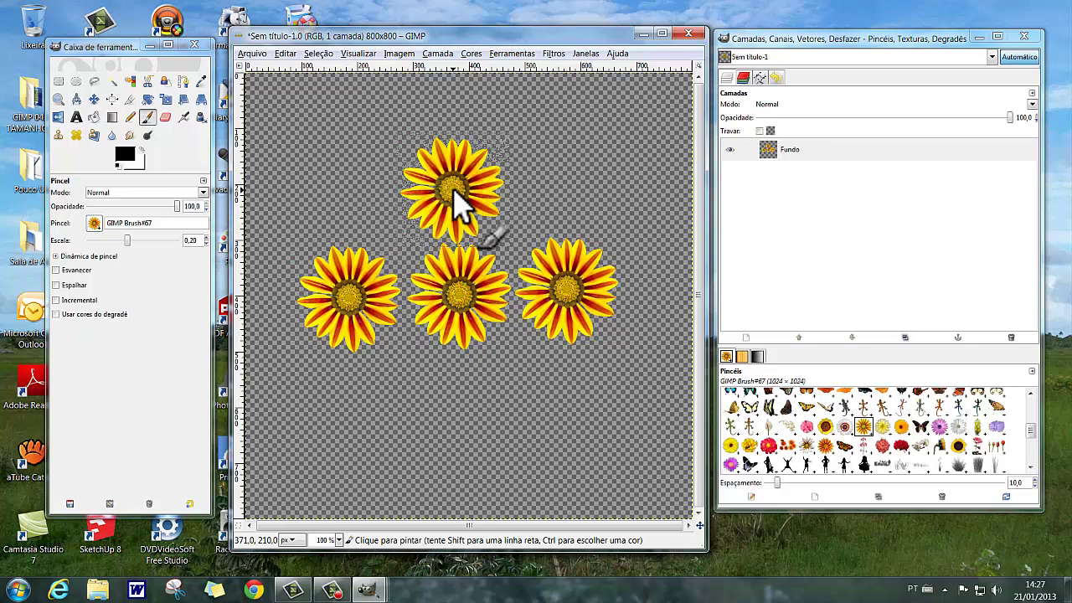
pyautogui.click(453, 404)
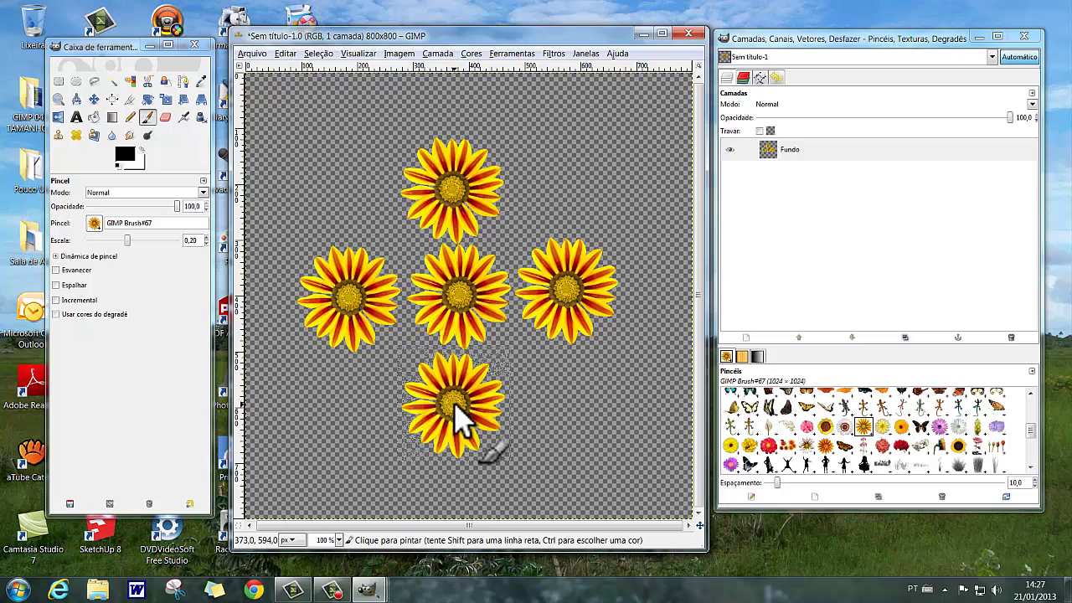
pyautogui.click(333, 404)
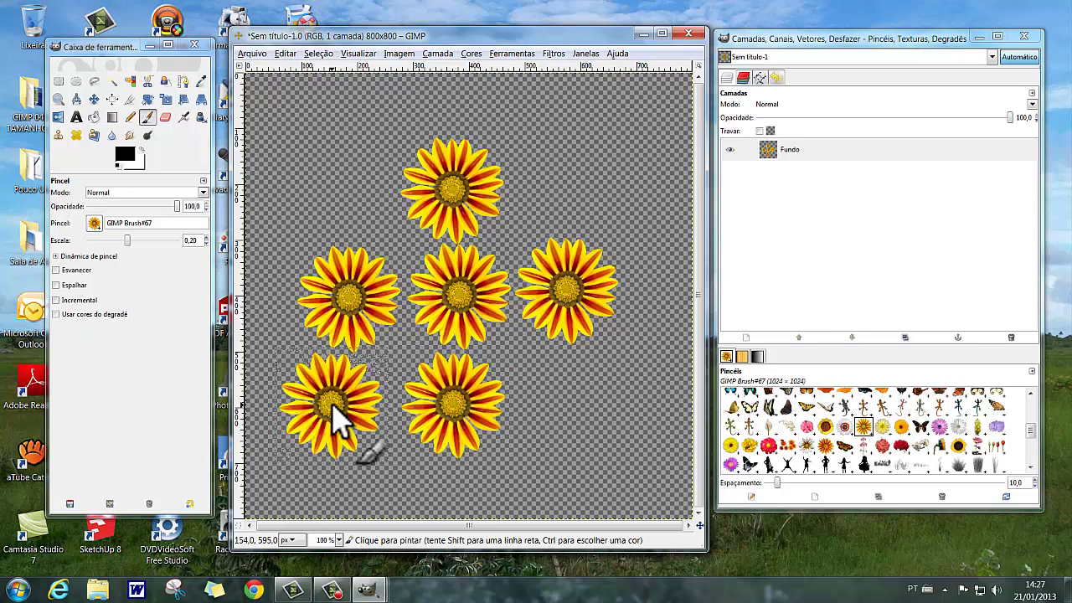
pyautogui.click(553, 402)
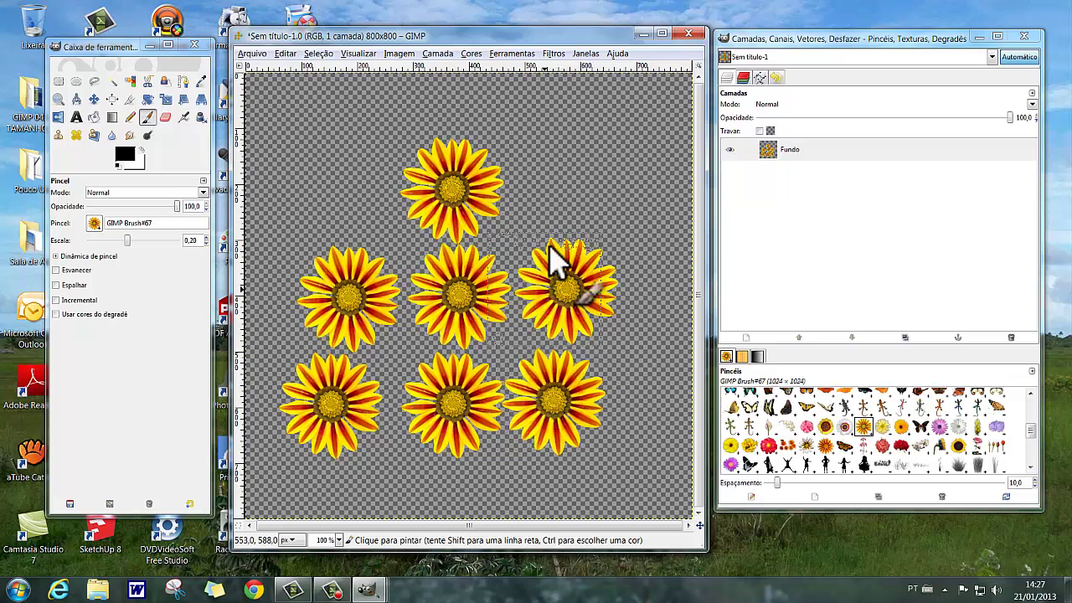
pyautogui.click(552, 182)
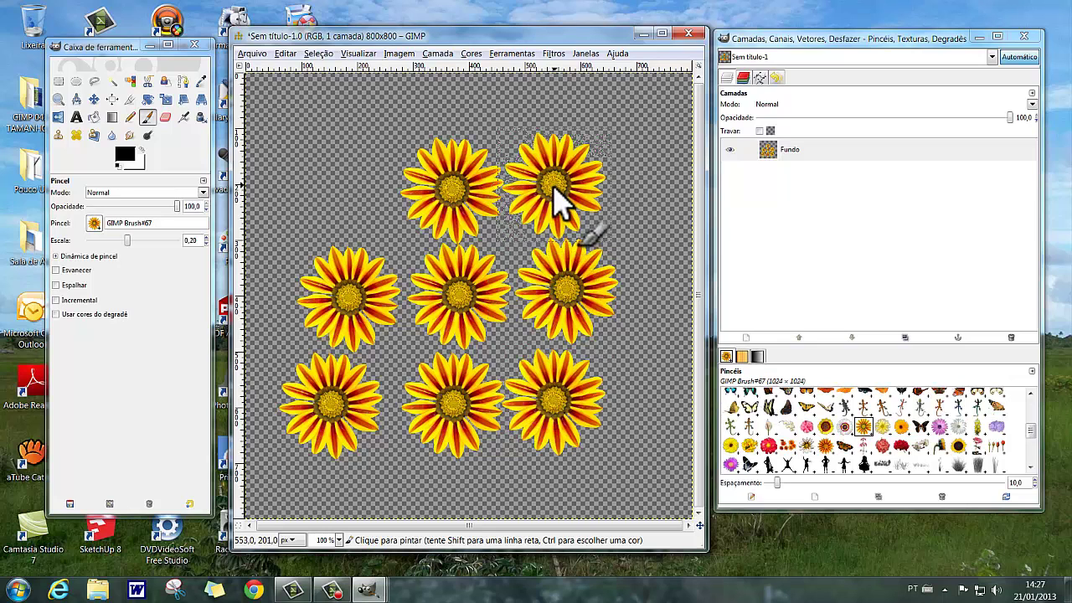
pyautogui.click(339, 196)
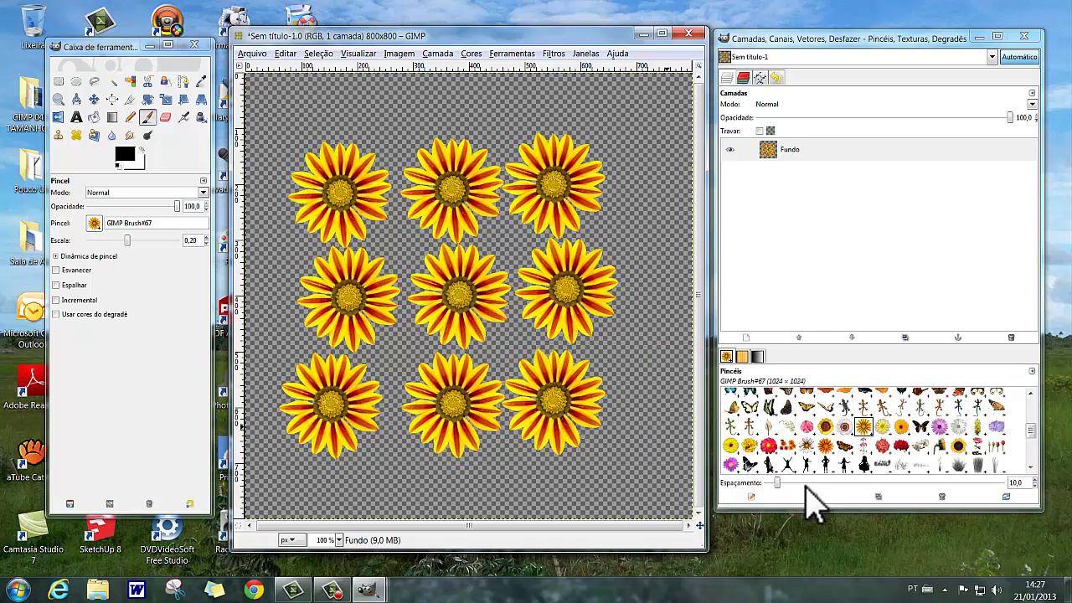
# Step: Stamp red GIMP Brush#76 flowers at the bottom, top, right and left canvas edges
pyautogui.click(769, 445)
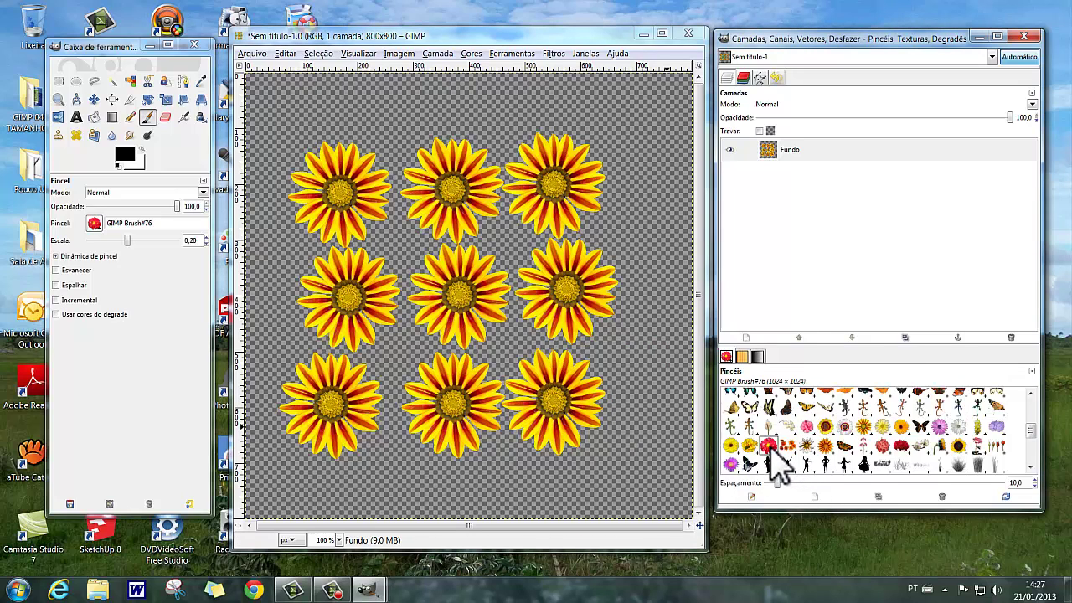
pyautogui.click(448, 504)
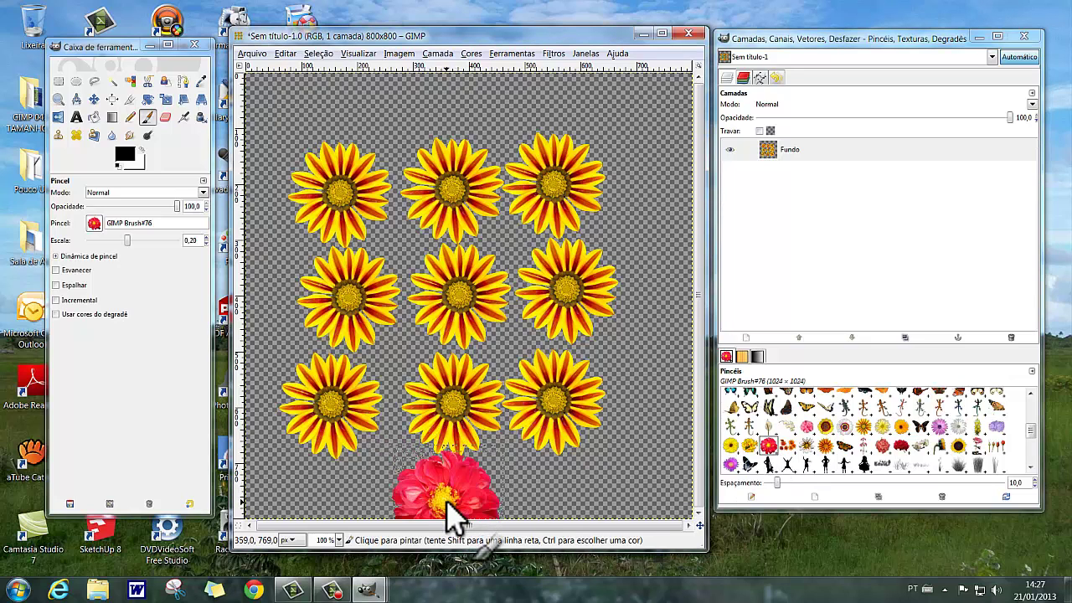
pyautogui.click(450, 92)
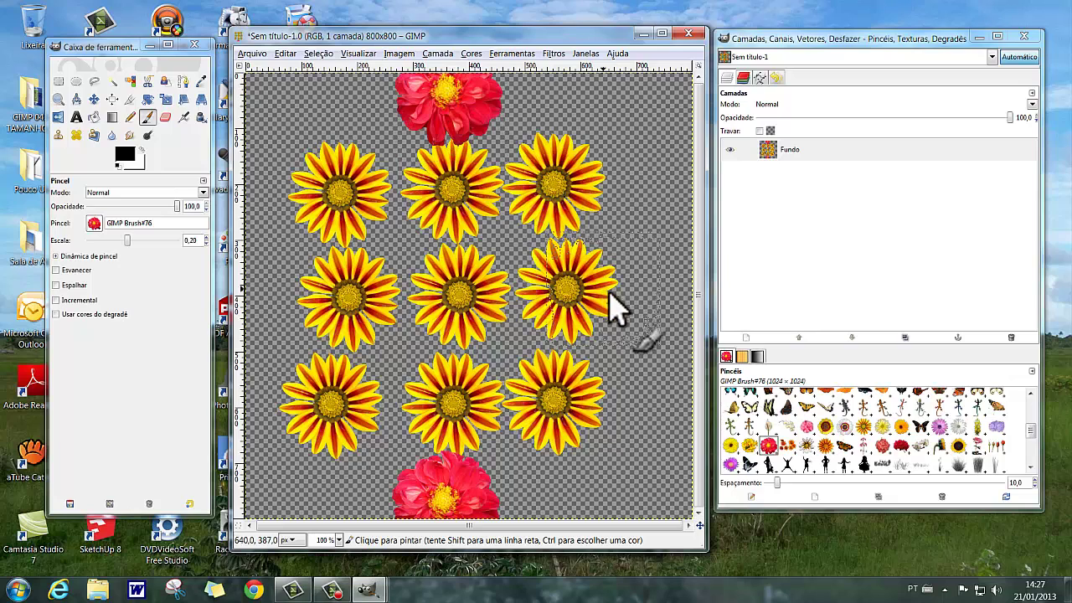
pyautogui.click(657, 288)
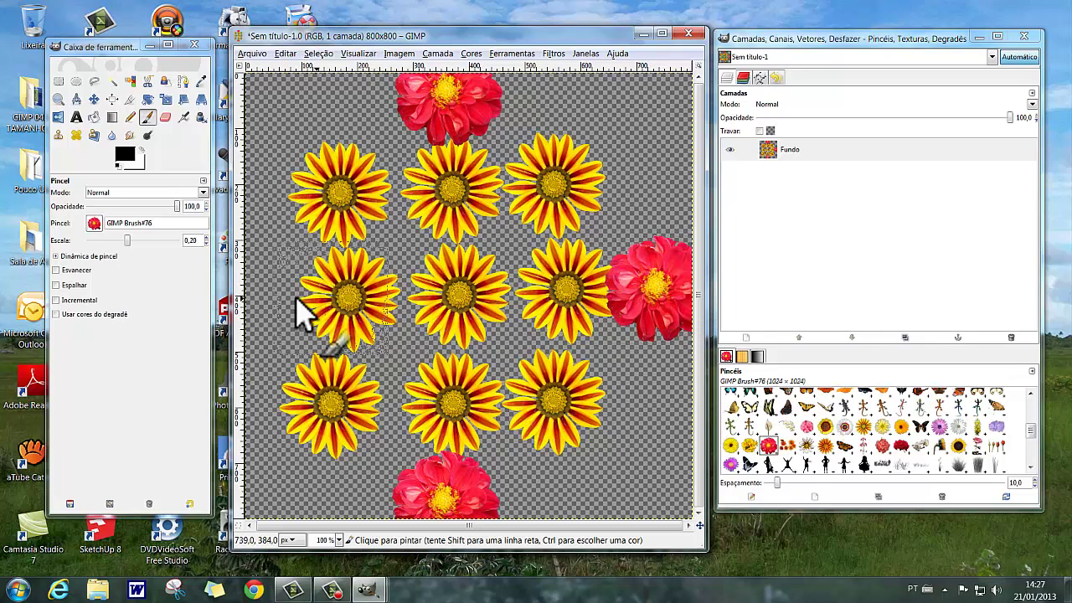
pyautogui.press('m')
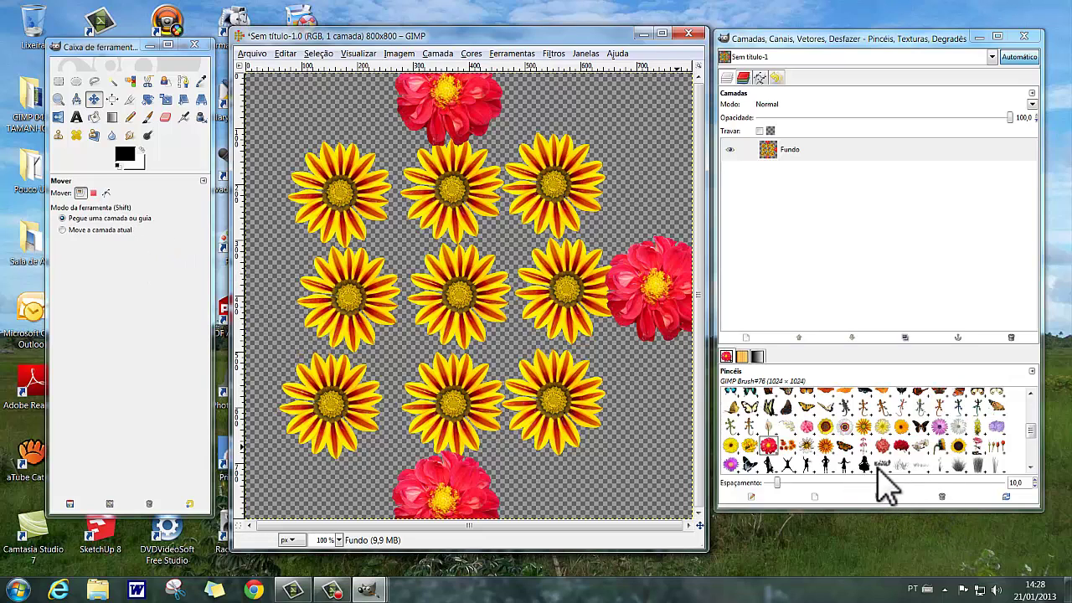
pyautogui.click(771, 445)
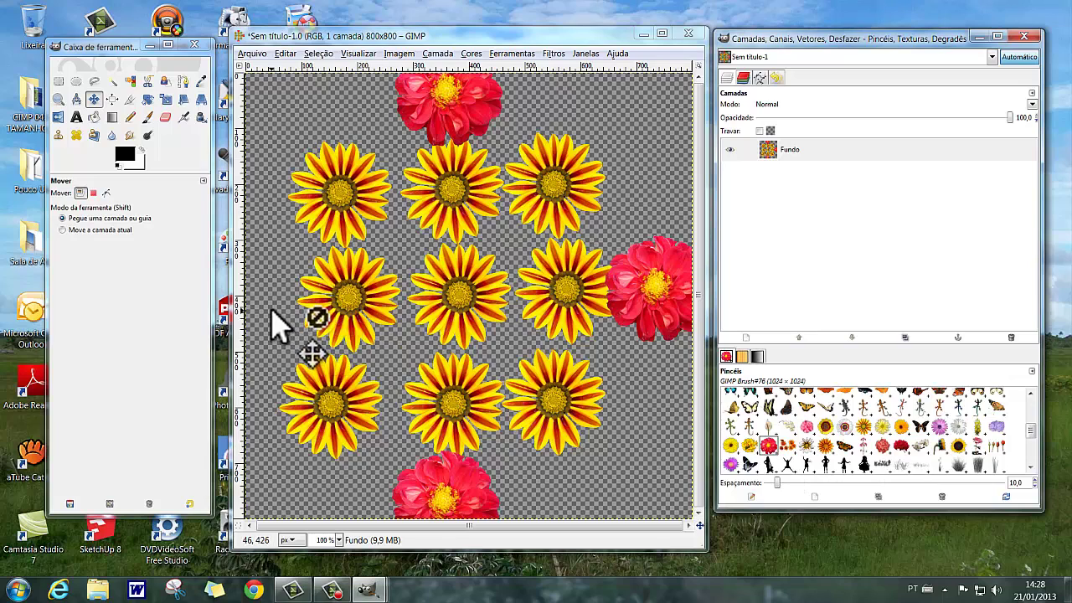
pyautogui.click(148, 118)
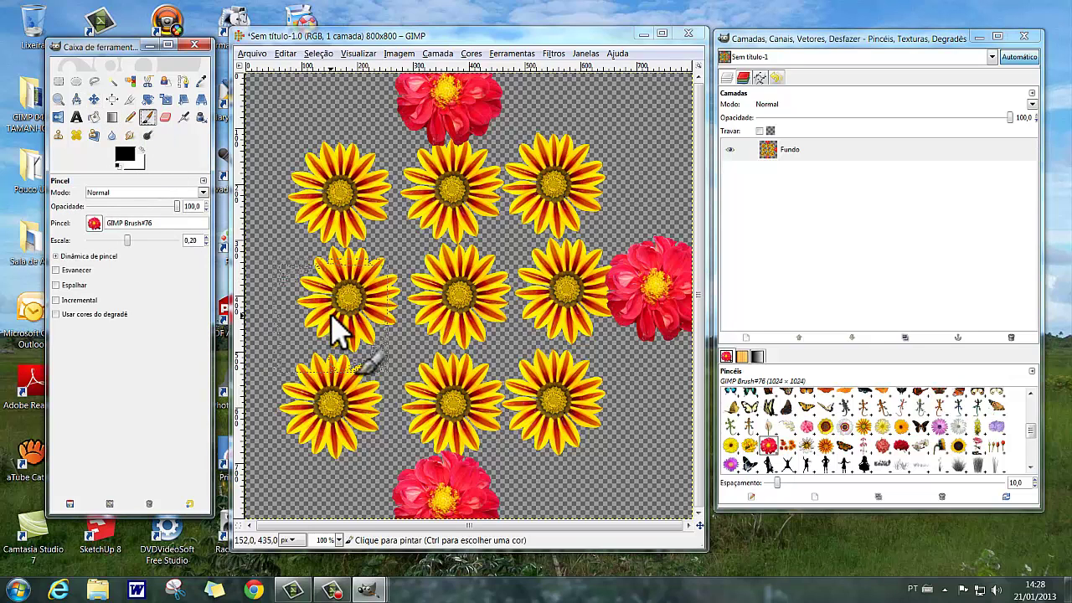
pyautogui.click(261, 303)
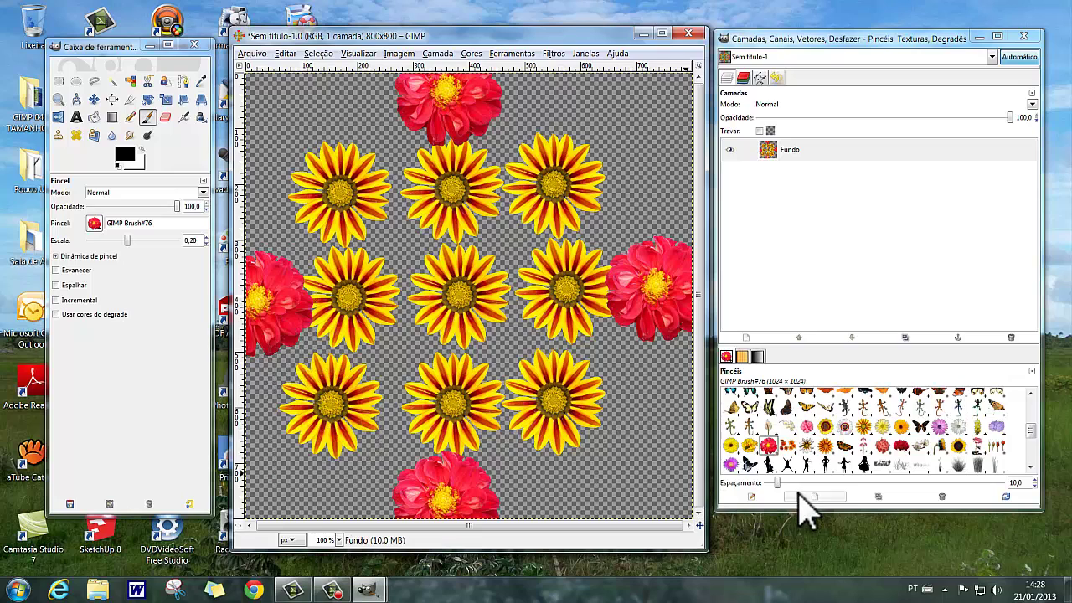
# Step: Stamp pink GIMP Brush#88 flowers in the top-left and bottom-right corners
pyautogui.click(730, 465)
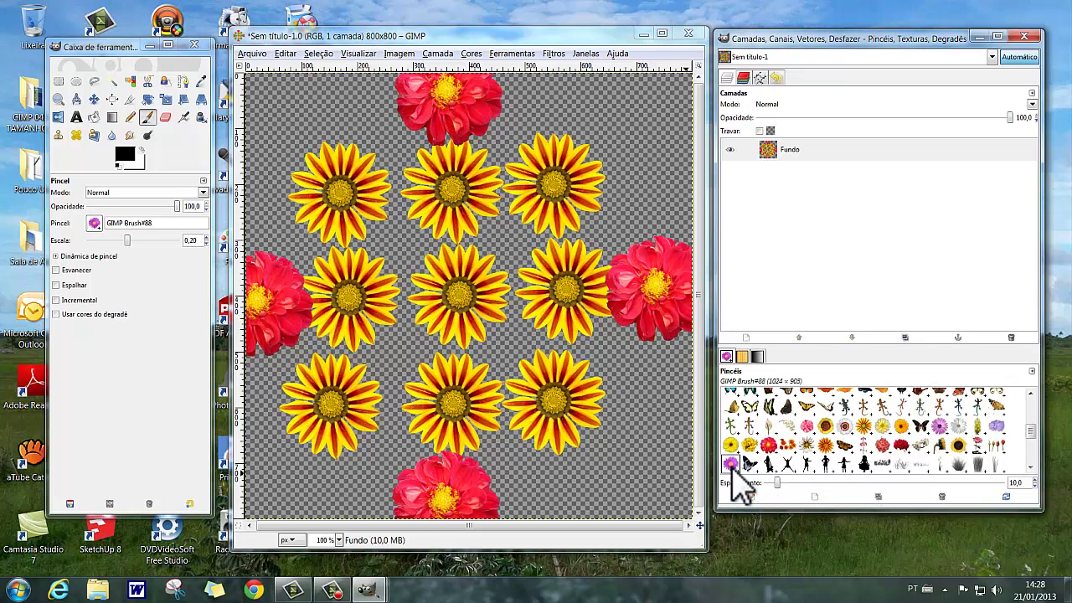
pyautogui.click(285, 124)
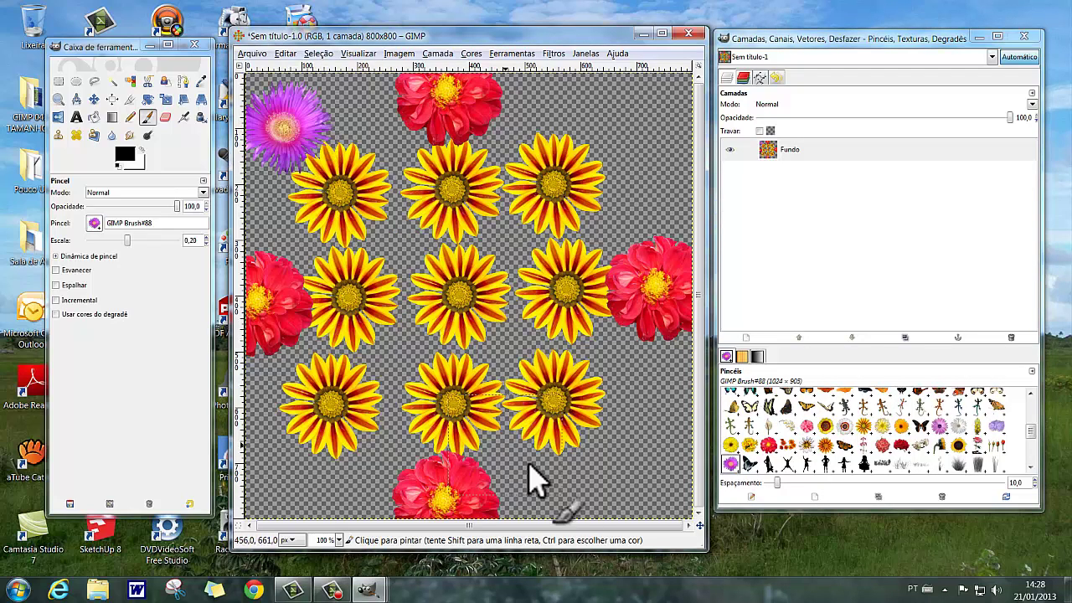
pyautogui.click(638, 483)
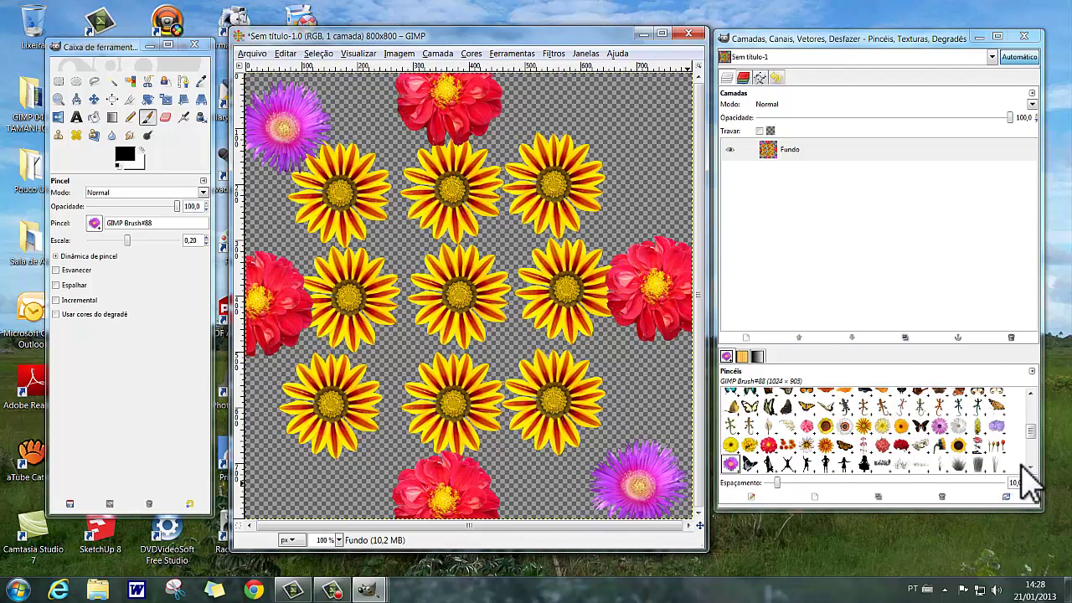
# Step: Stamp three teal GIMP Brush#34 butterflies at the right, lower left and upper right
pyautogui.scroll(1, 1032, 437)
pyautogui.scroll(1, 1031, 437)
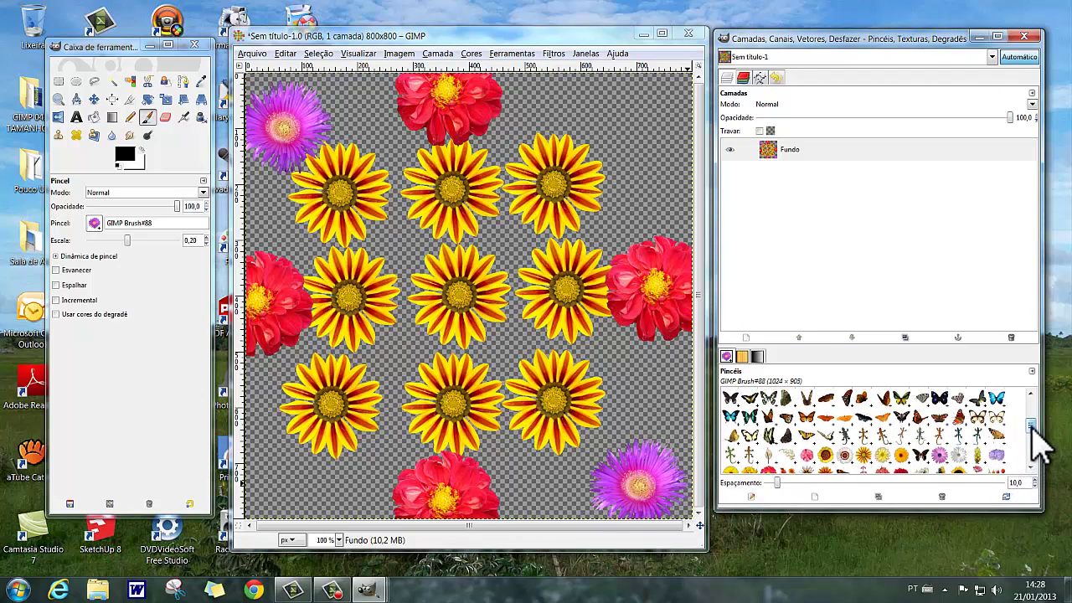
pyautogui.scroll(1, 1032, 437)
pyautogui.scroll(1, 1031, 437)
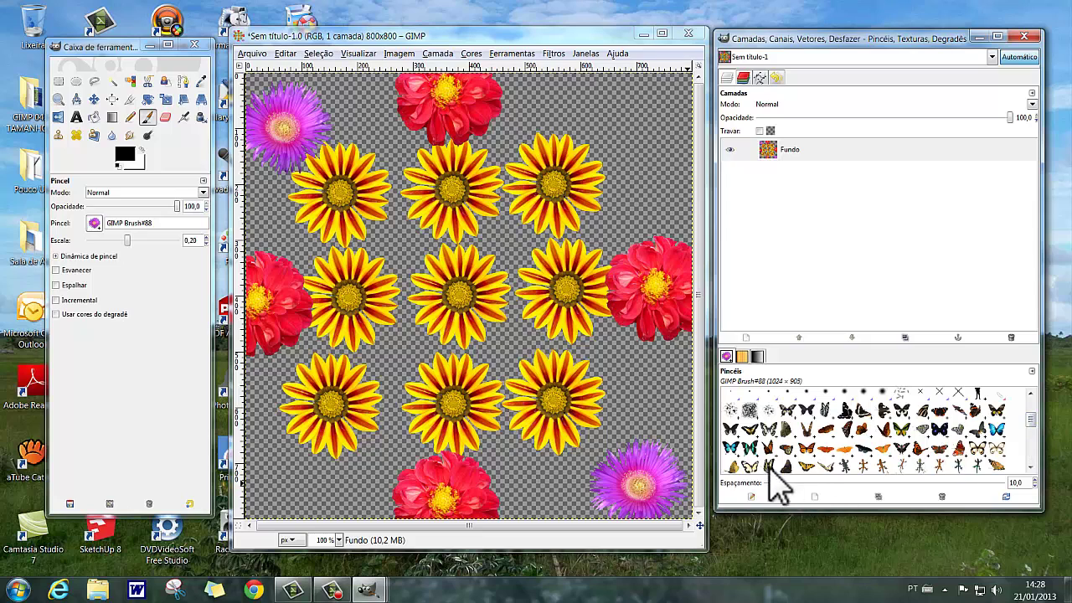
pyautogui.click(750, 448)
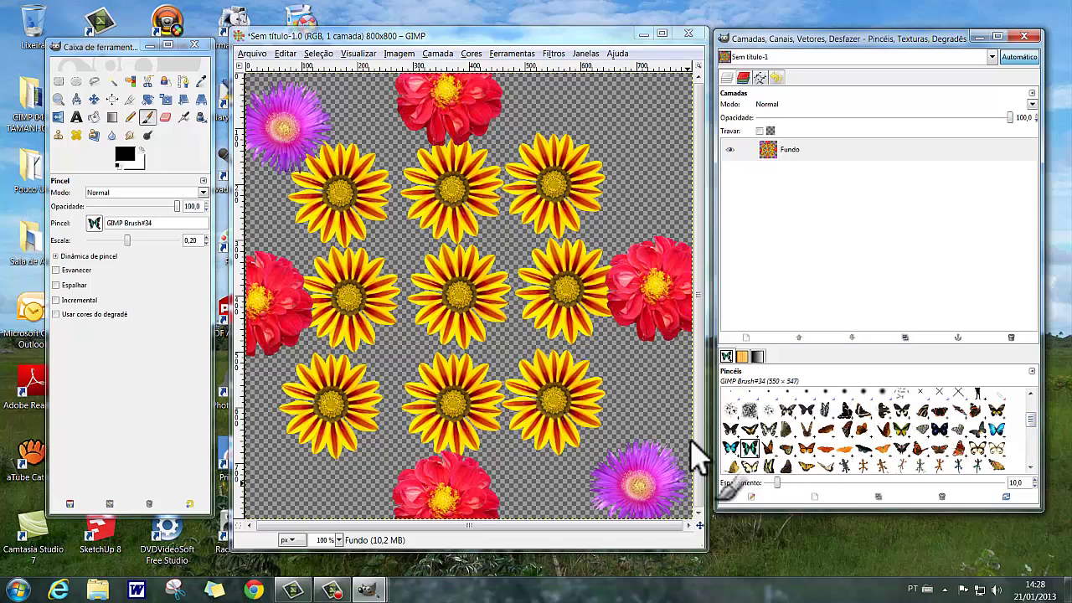
pyautogui.click(649, 394)
pyautogui.click(307, 488)
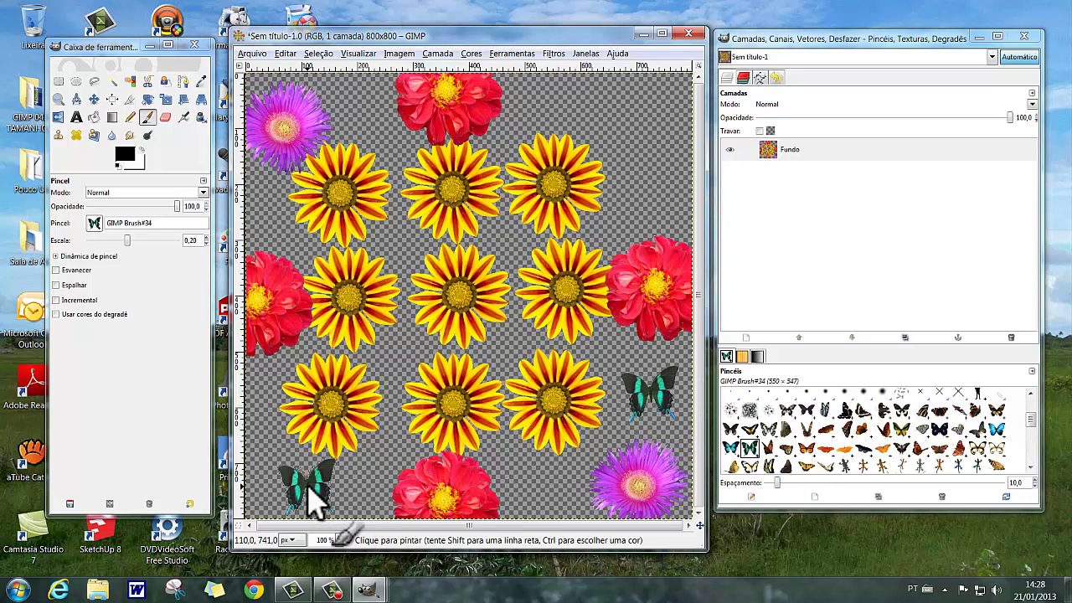
pyautogui.click(623, 143)
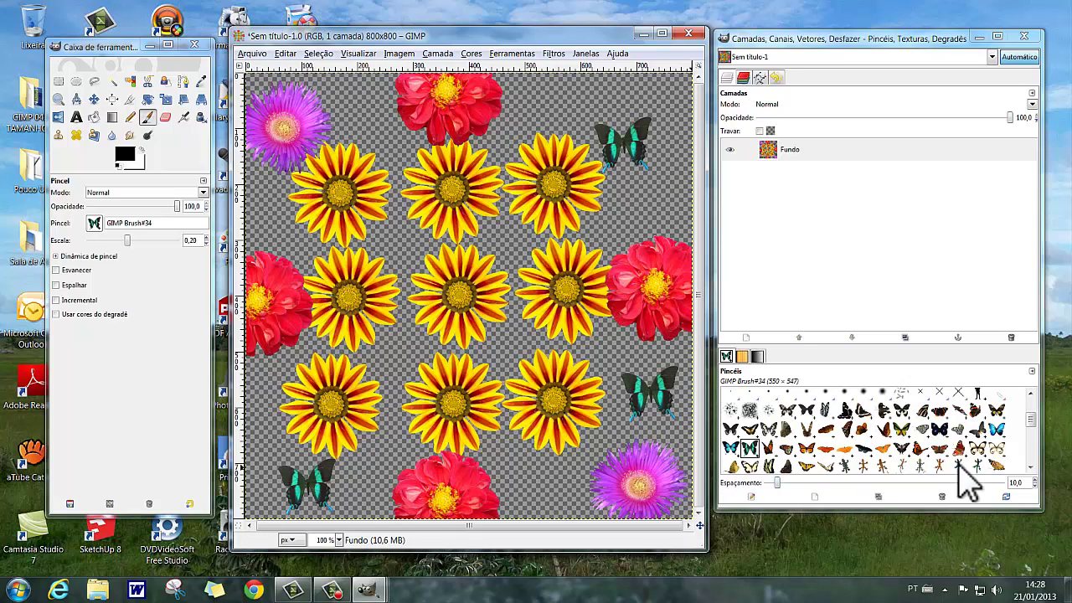
# Step: Stamp seven blue GIMP Brush#32 butterflies across the upper right and central gaps
pyautogui.click(995, 429)
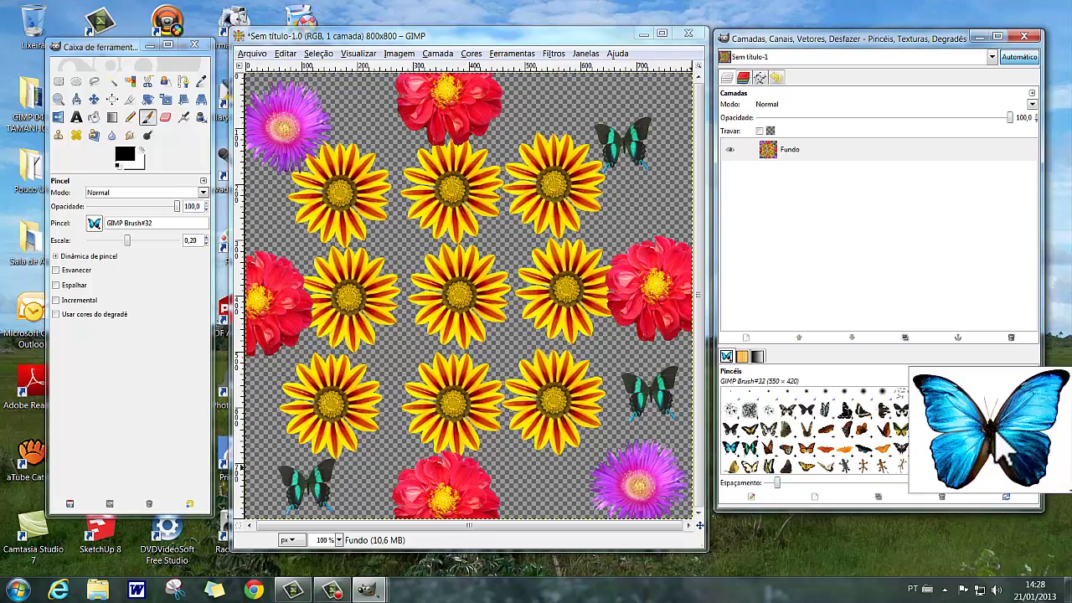
pyautogui.click(640, 210)
pyautogui.click(668, 119)
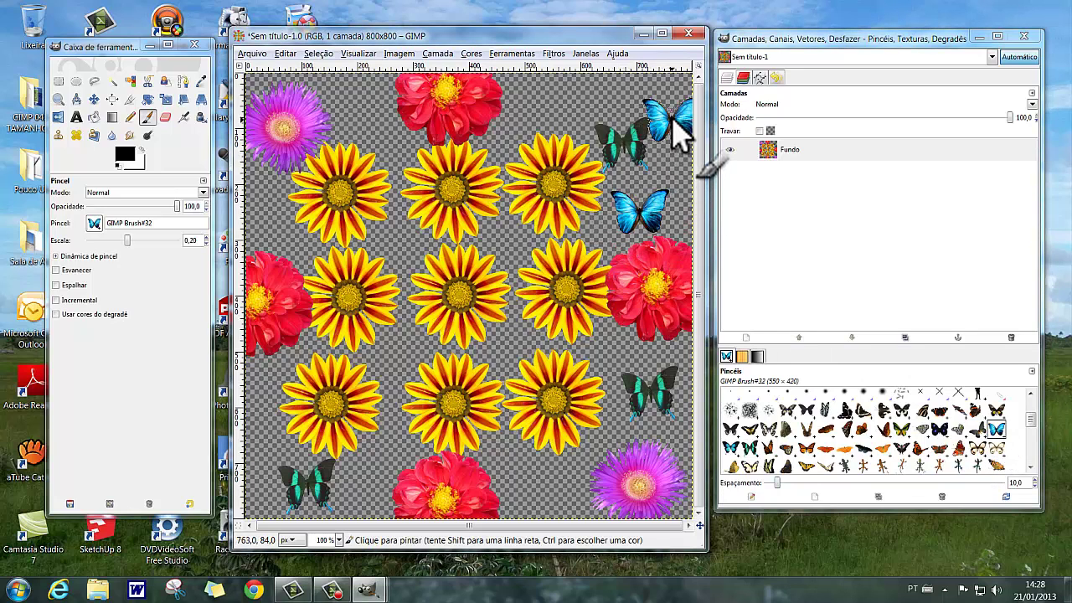
pyautogui.click(591, 108)
pyautogui.click(522, 113)
pyautogui.click(507, 247)
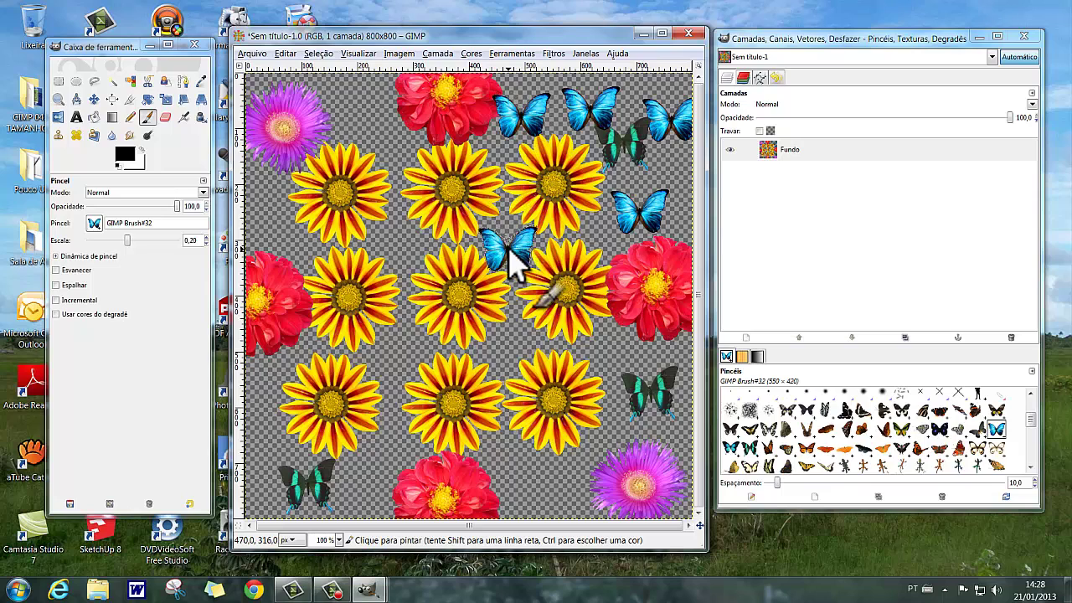
pyautogui.click(404, 249)
pyautogui.click(397, 359)
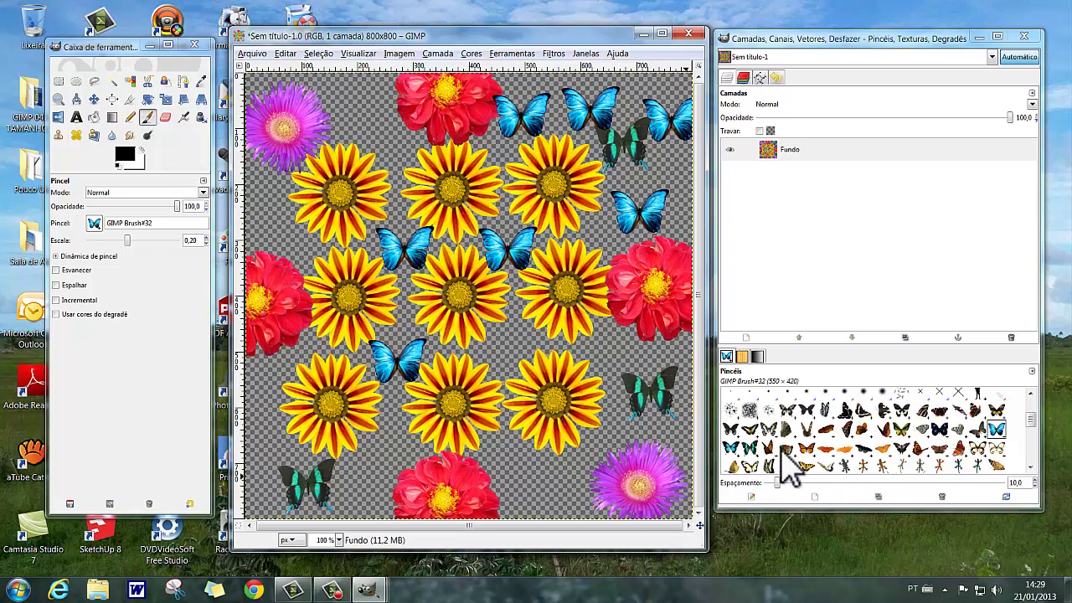
# Step: Stamp six green-and-yellow GIMP Brush#28 butterflies around the lower half of the pattern
pyautogui.click(901, 429)
pyautogui.click(607, 352)
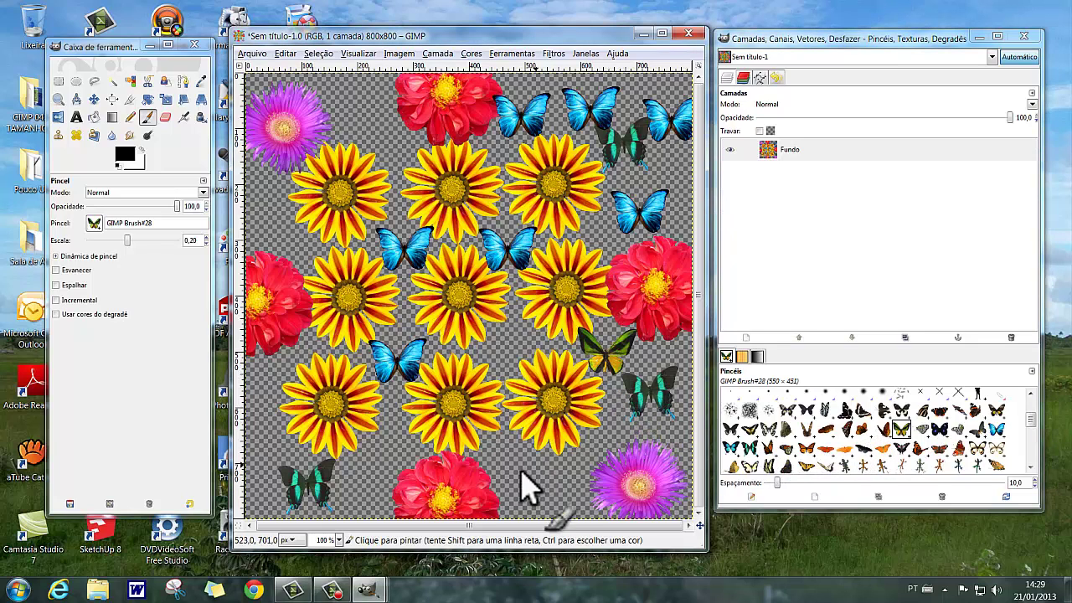
pyautogui.click(516, 472)
pyautogui.click(563, 494)
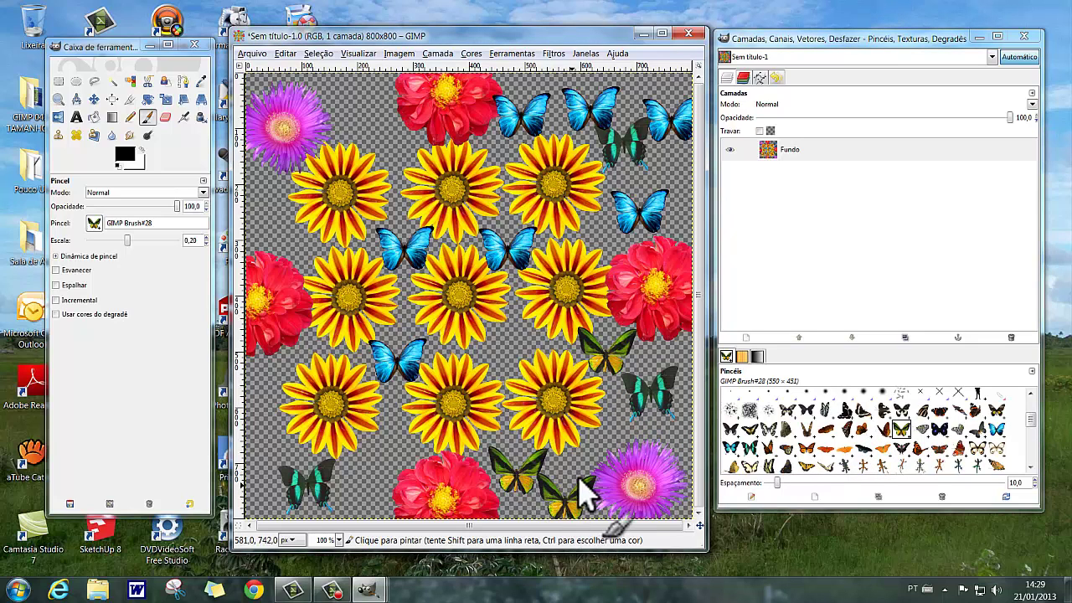
pyautogui.click(360, 499)
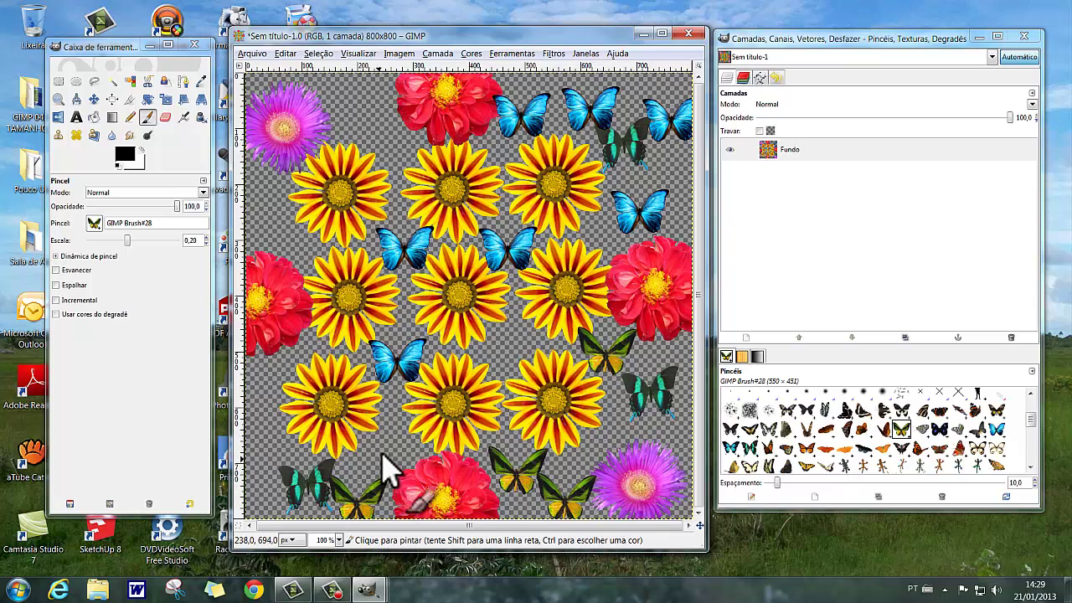
pyautogui.click(384, 444)
pyautogui.click(266, 449)
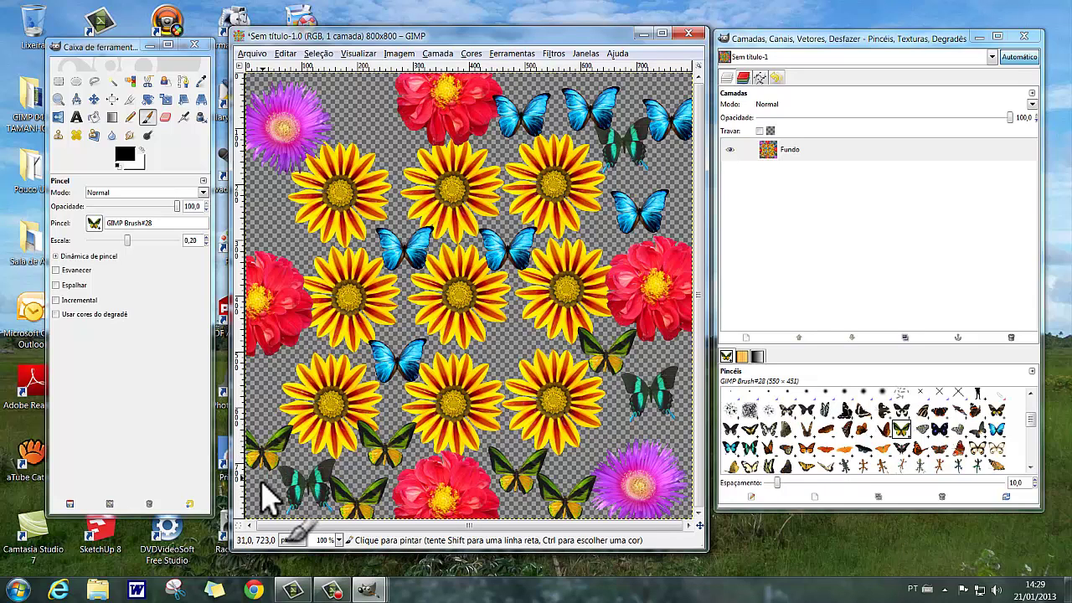
# Step: Stamp eight more green butterflies along the left edge, top, and right side
pyautogui.click(264, 496)
pyautogui.click(272, 378)
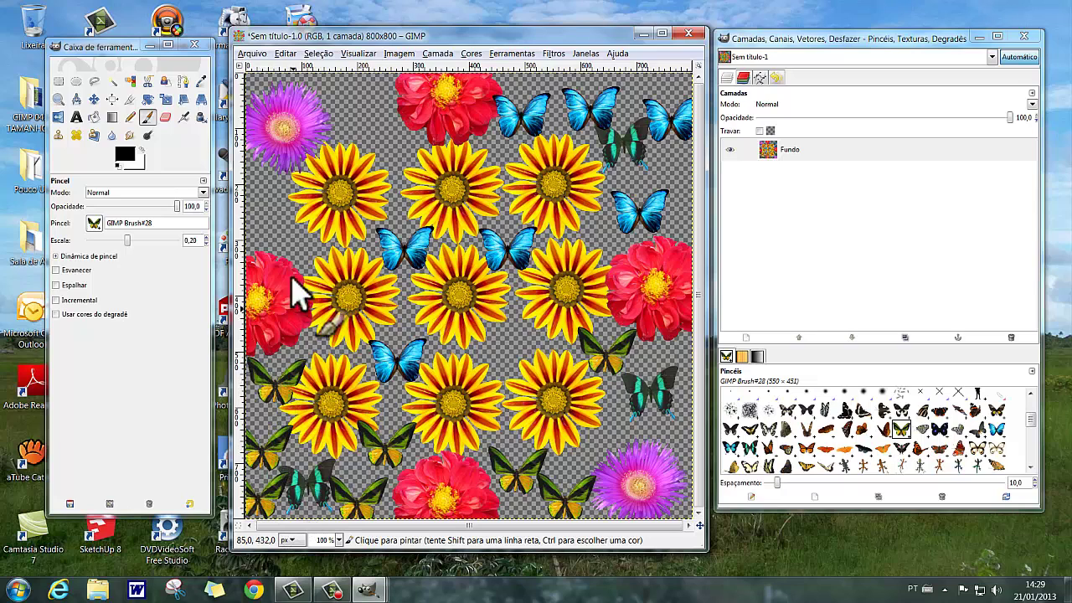
pyautogui.click(274, 216)
pyautogui.click(361, 107)
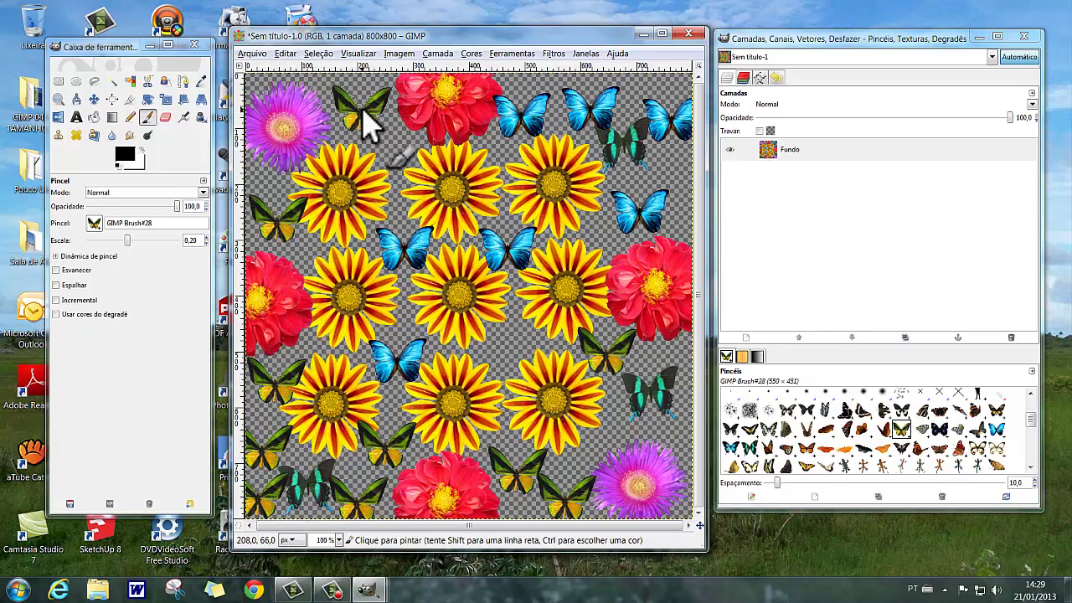
pyautogui.click(382, 146)
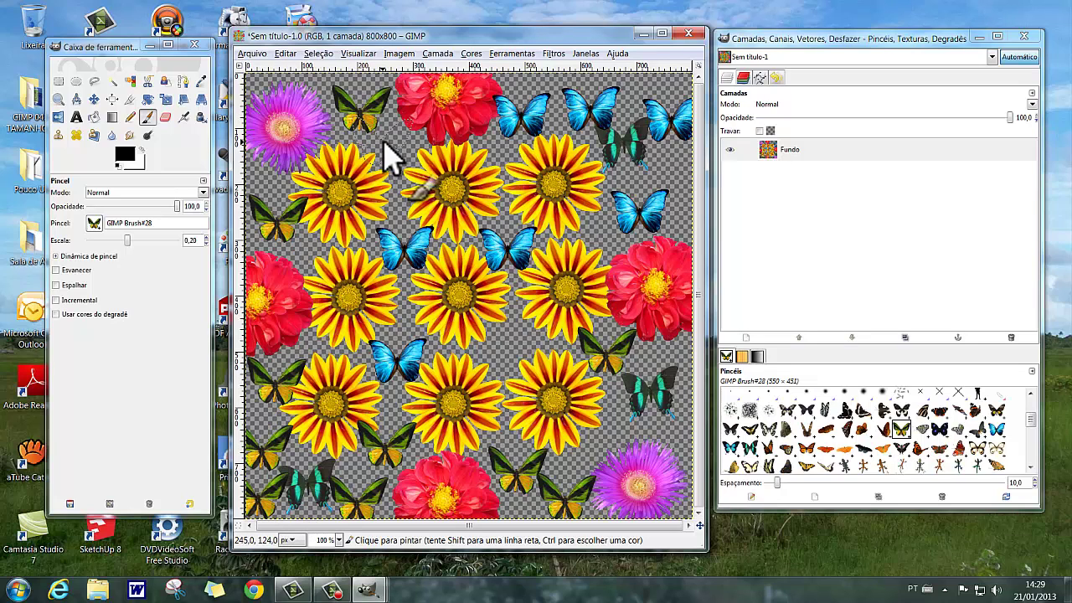
pyautogui.click(665, 180)
pyautogui.click(614, 423)
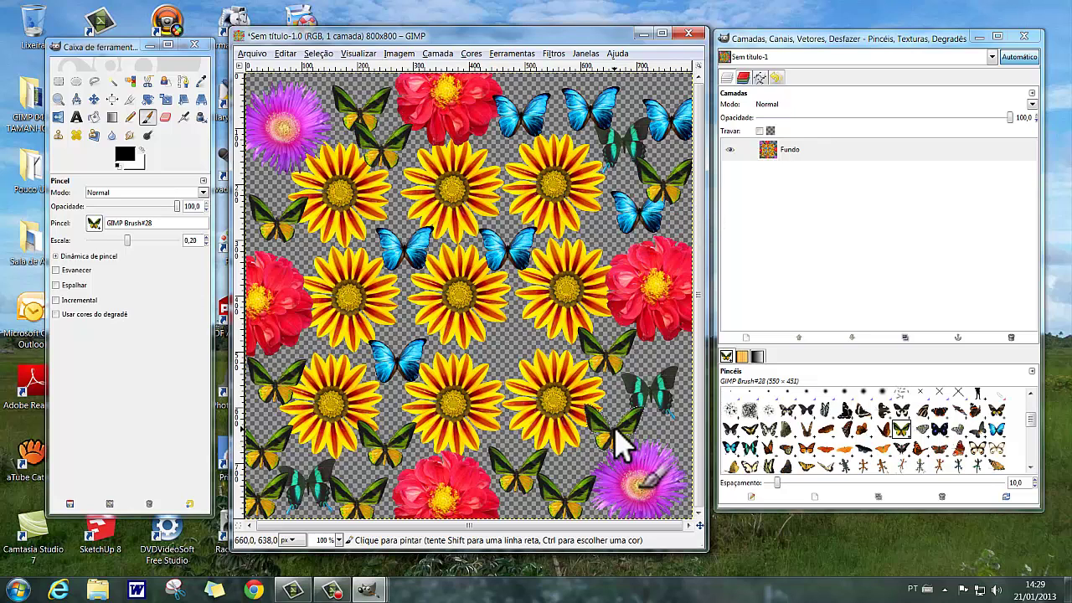
pyautogui.click(514, 341)
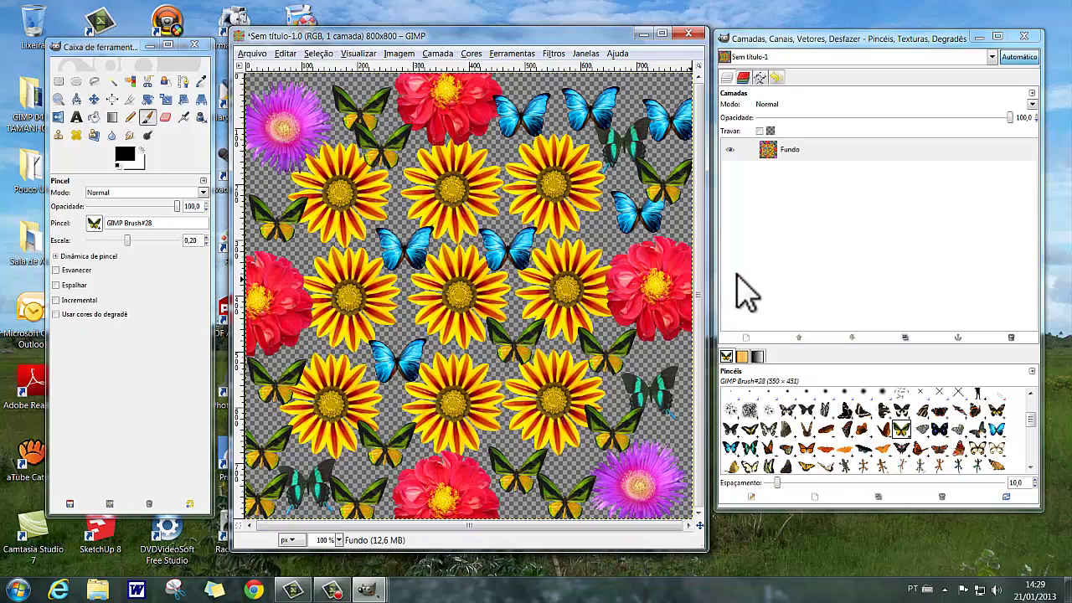
# Step: Open Filtros > Mapear > Mapear objeto and enable transparent background and skeleton preview
pyautogui.moveTo(718, 272); pyautogui.dragTo(852, 272)
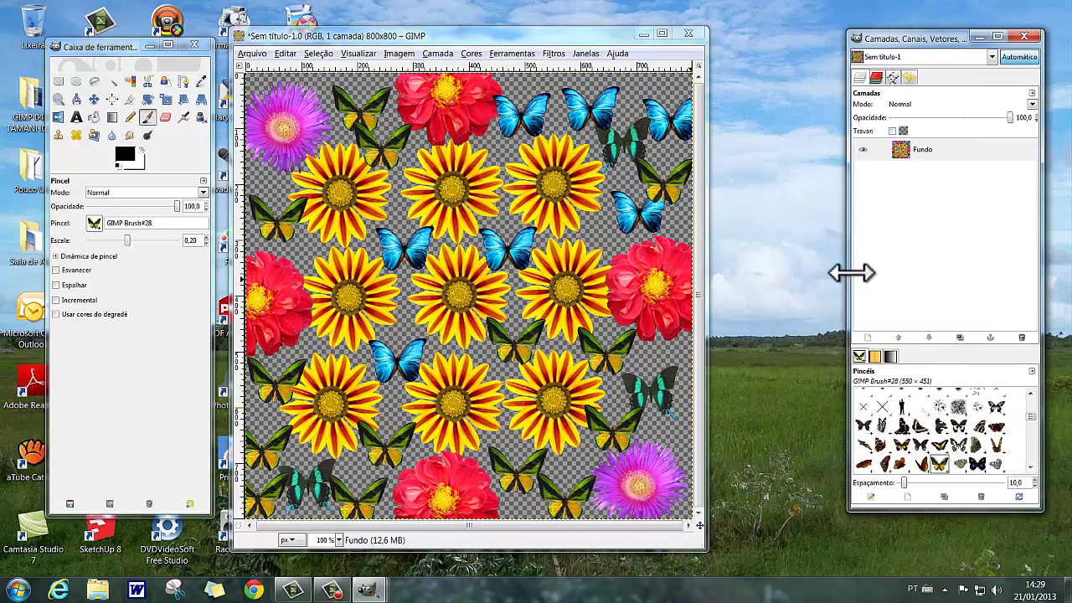
pyautogui.moveTo(398, 34); pyautogui.dragTo(484, 38)
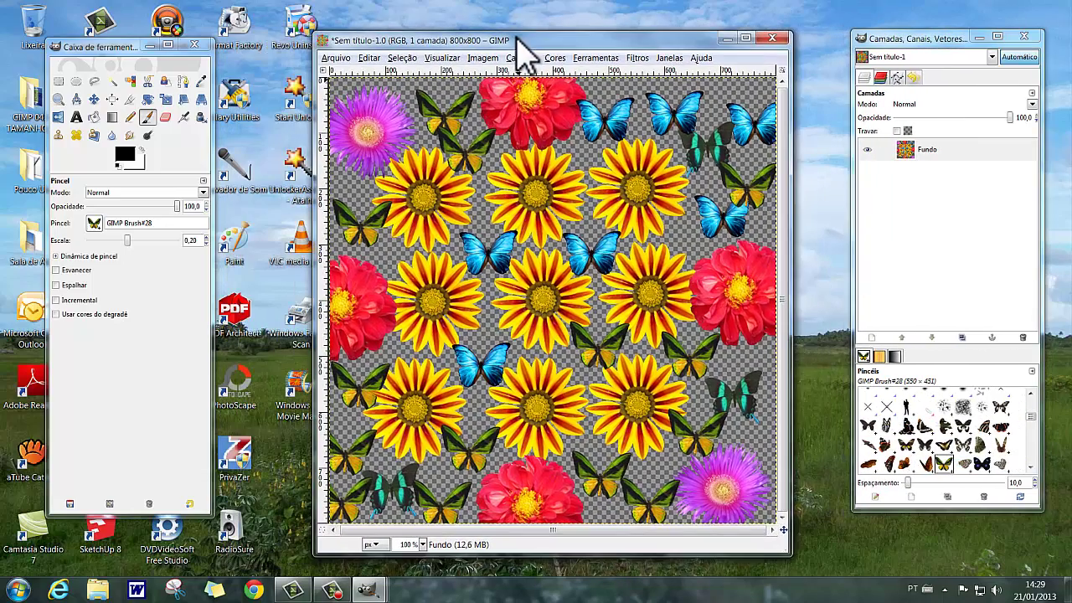
pyautogui.click(640, 60)
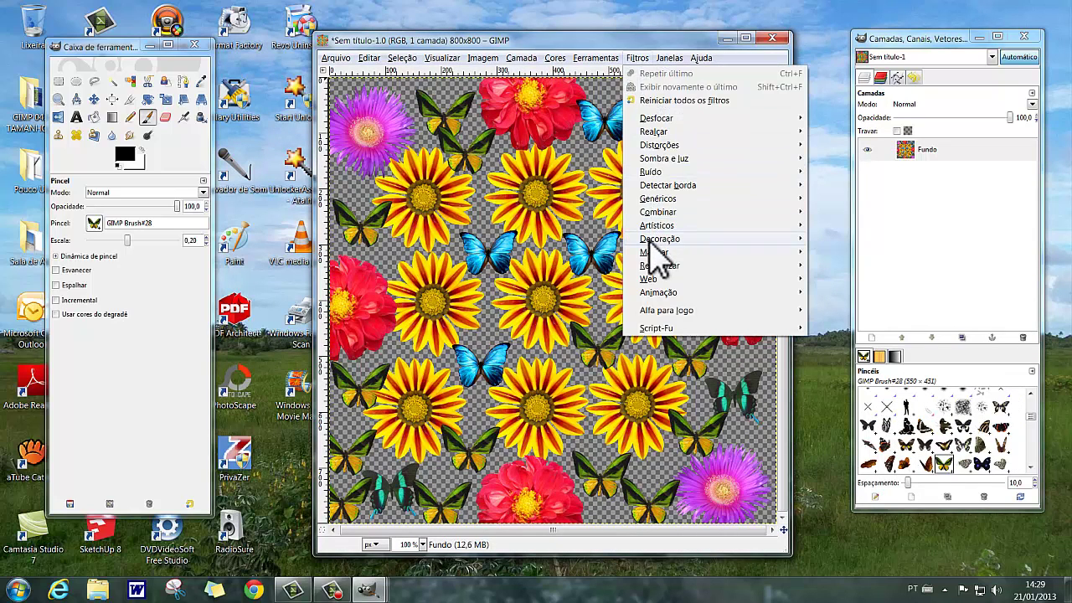
pyautogui.moveTo(655, 252)
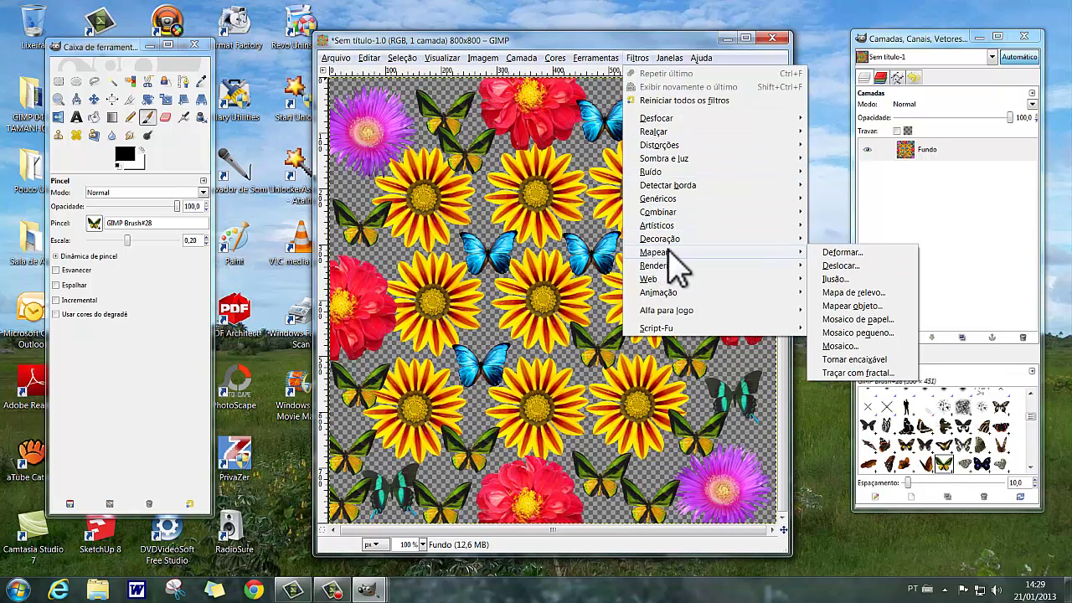
pyautogui.click(846, 307)
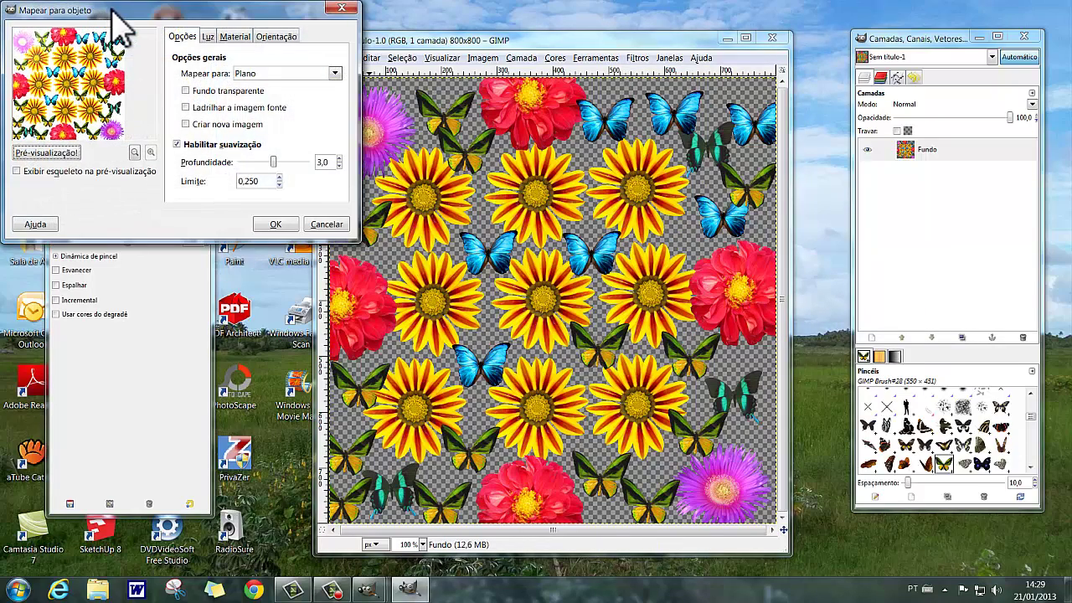
pyautogui.moveTo(113, 19)
pyautogui.mouseDown()
pyautogui.moveTo(233, 73)
pyautogui.moveTo(358, 107)
pyautogui.mouseUp()
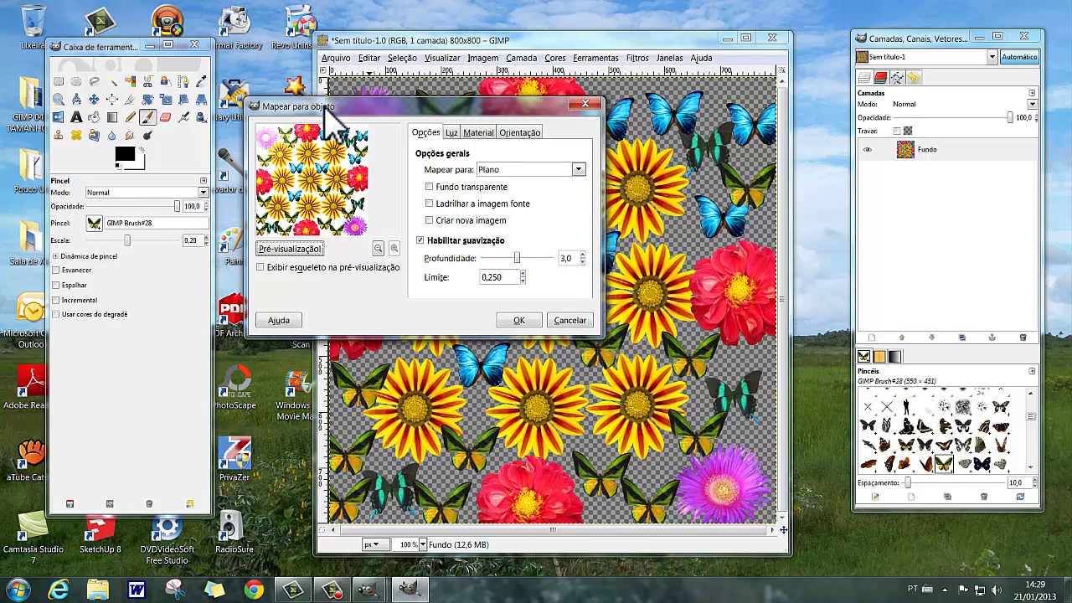
pyautogui.click(429, 187)
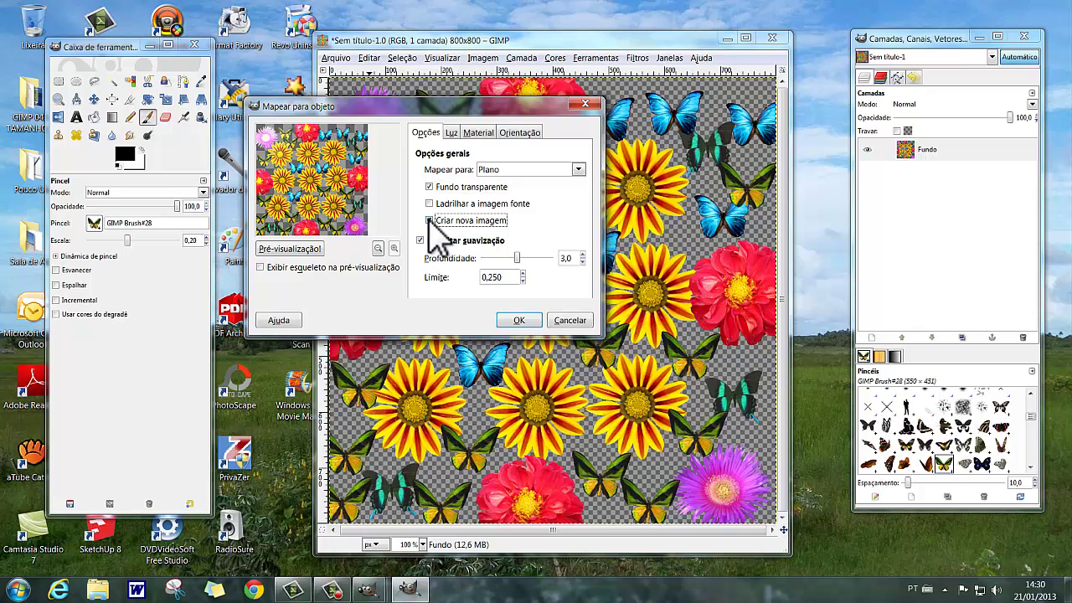
pyautogui.click(260, 268)
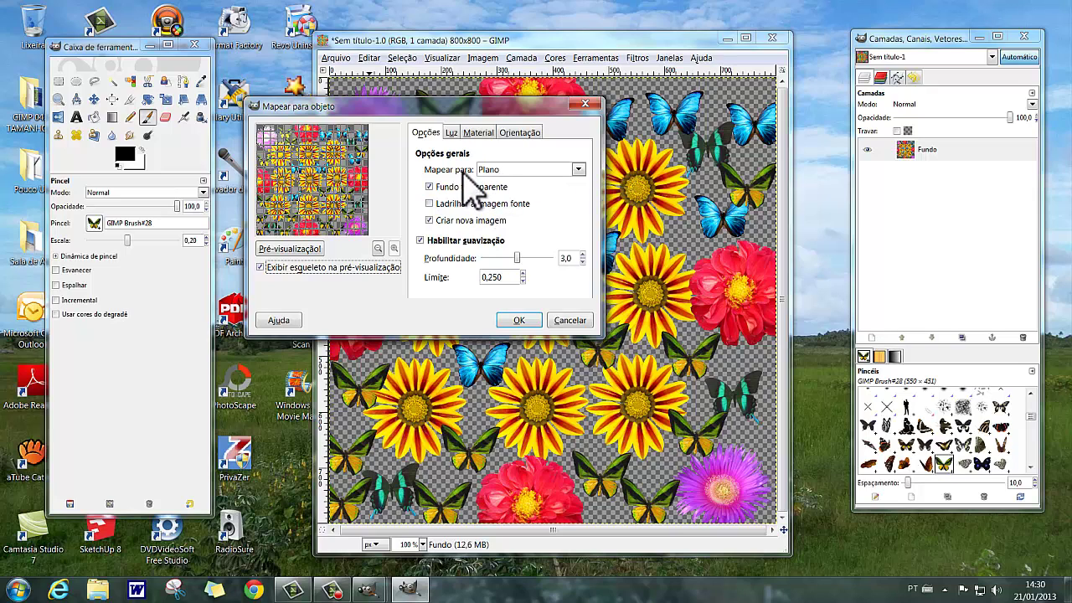
# Step: Set Mapear para to Esfera and render the sphere-mapped pattern as a new image
pyautogui.click(577, 169)
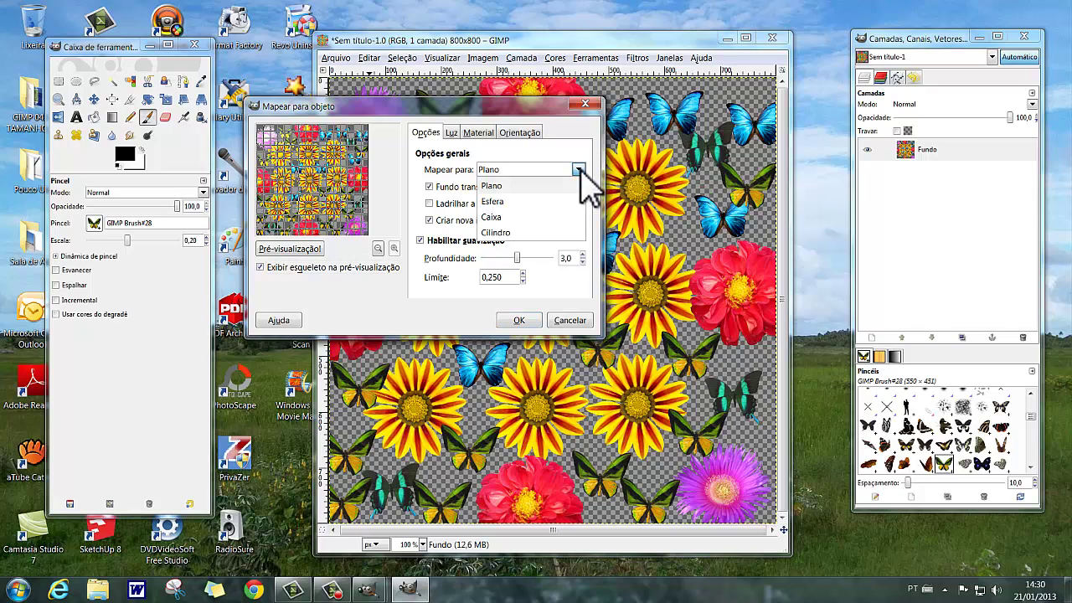
pyautogui.click(510, 203)
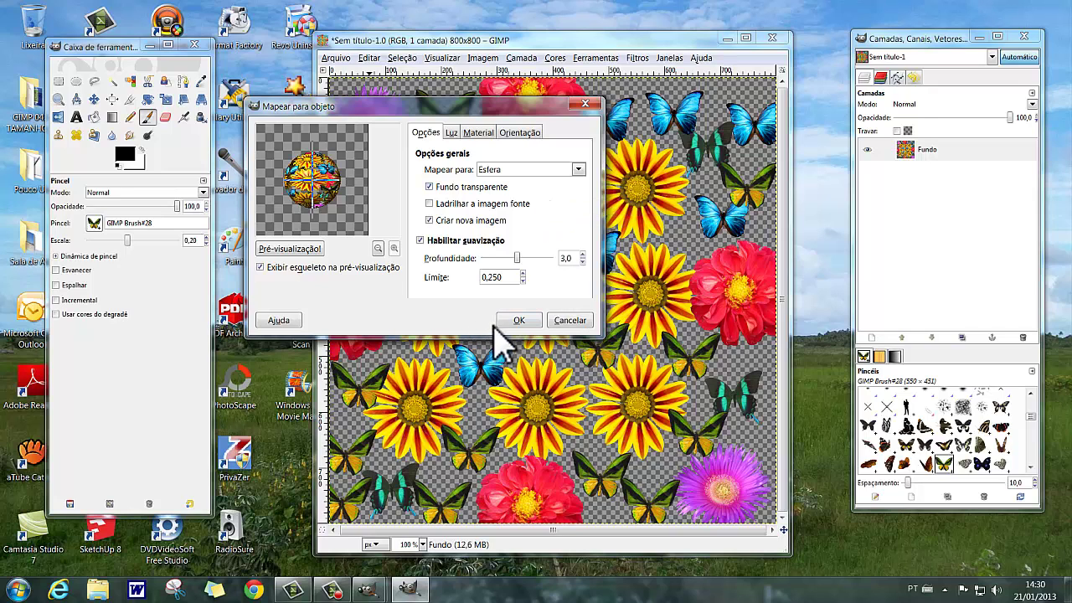
pyautogui.click(519, 322)
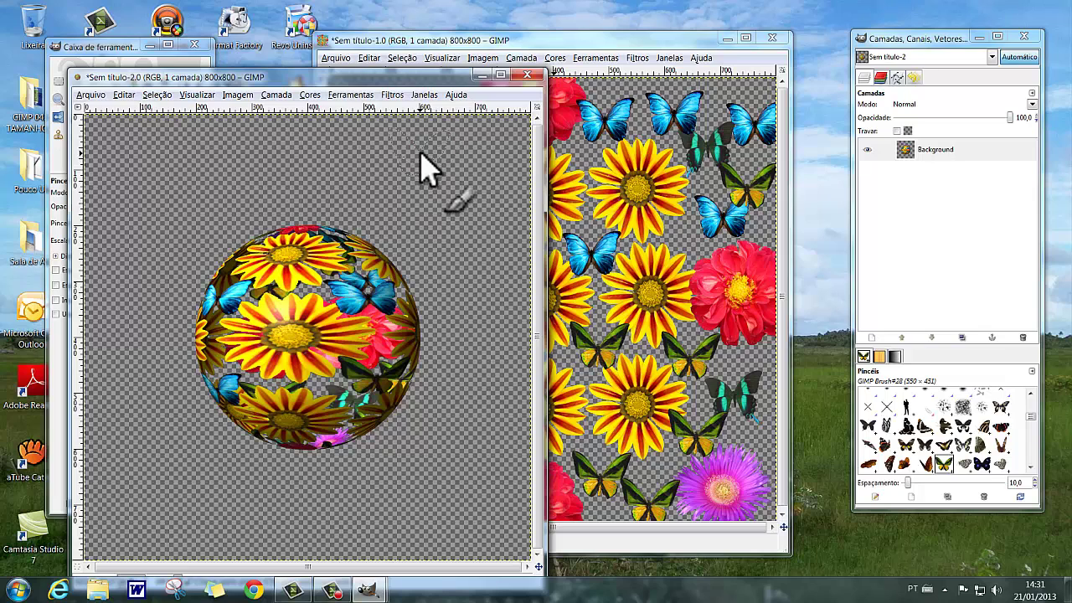
# Step: Close the Sem título-2 sphere image and discard it without saving
pyautogui.click(529, 77)
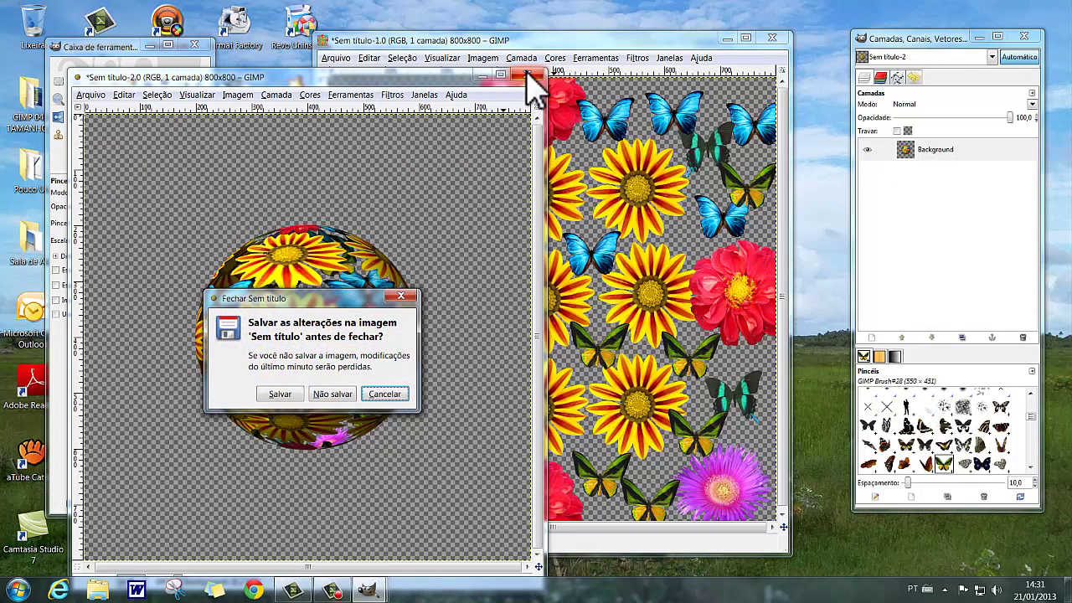
pyautogui.click(333, 395)
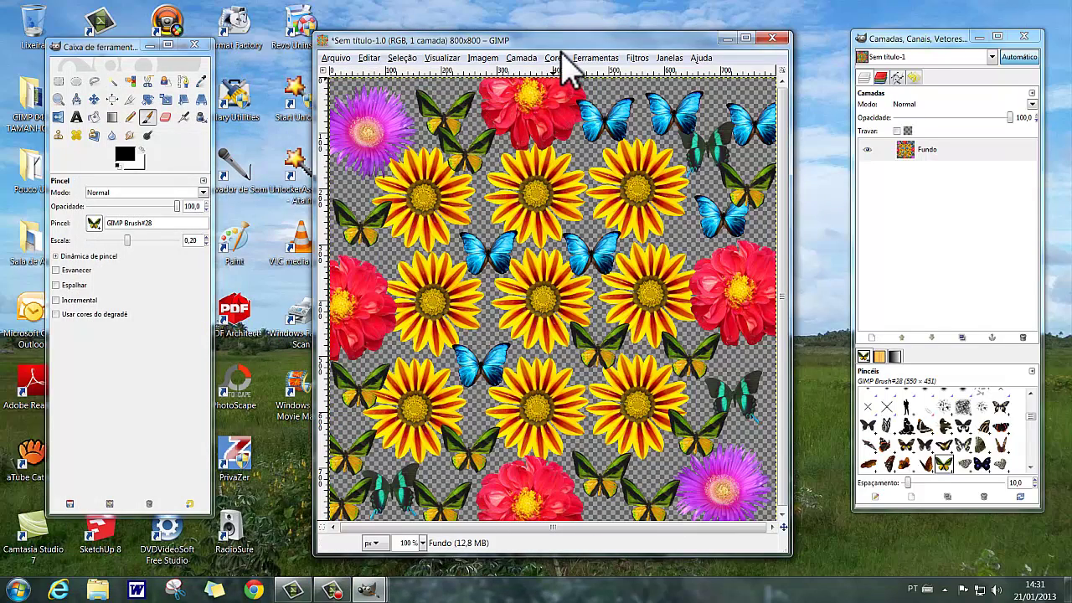
# Step: Reopen Filtros > Mapear > Mapear objeto for the pattern and show the Mapear para shape list
pyautogui.moveTo(567, 40); pyautogui.dragTo(543, 38)
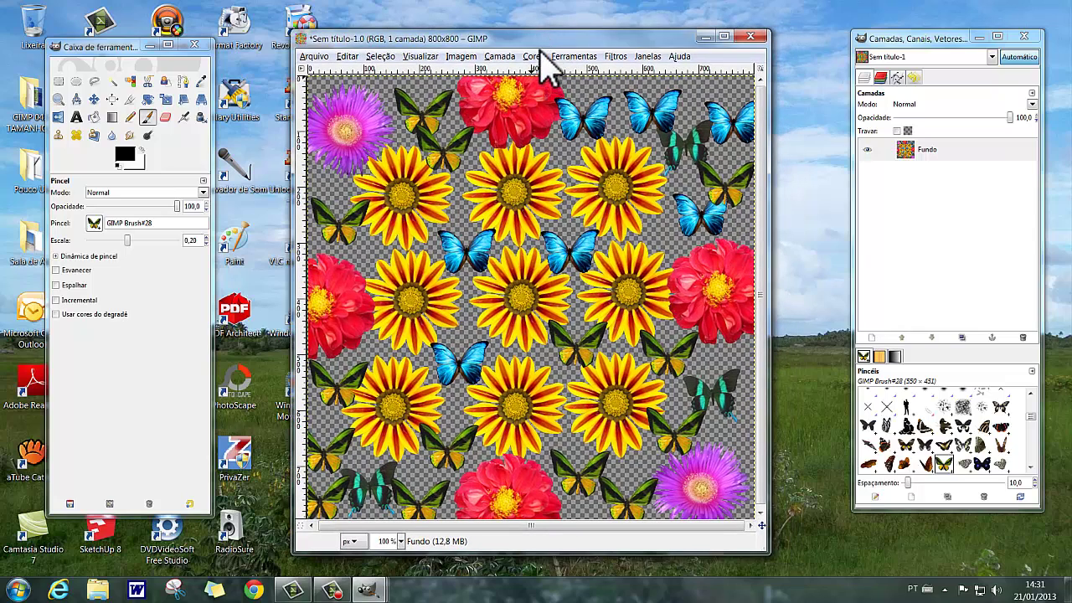
pyautogui.click(617, 58)
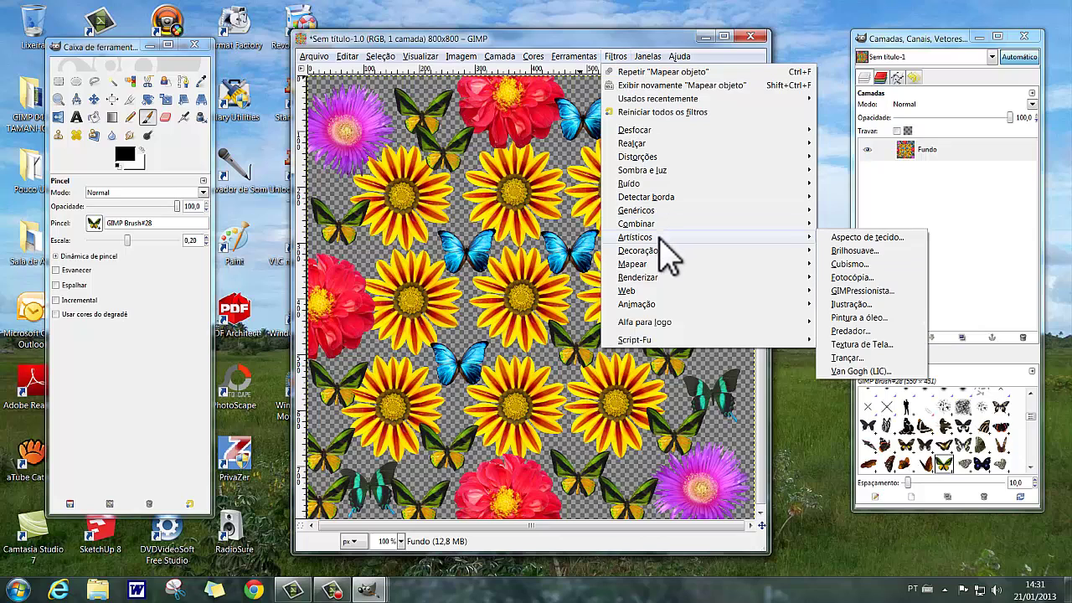
pyautogui.moveTo(633, 264)
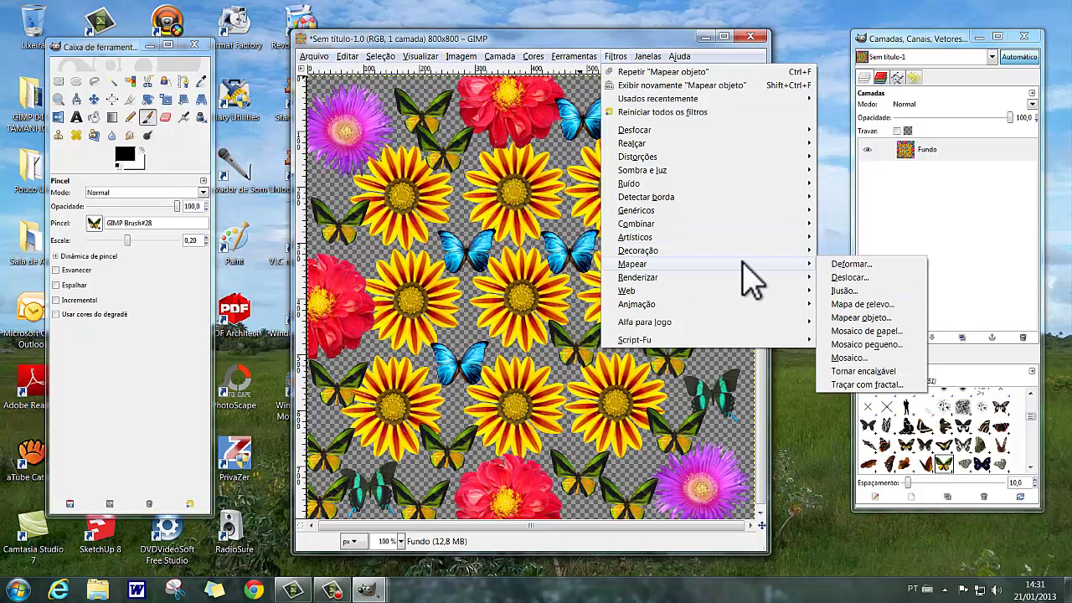
pyautogui.click(855, 318)
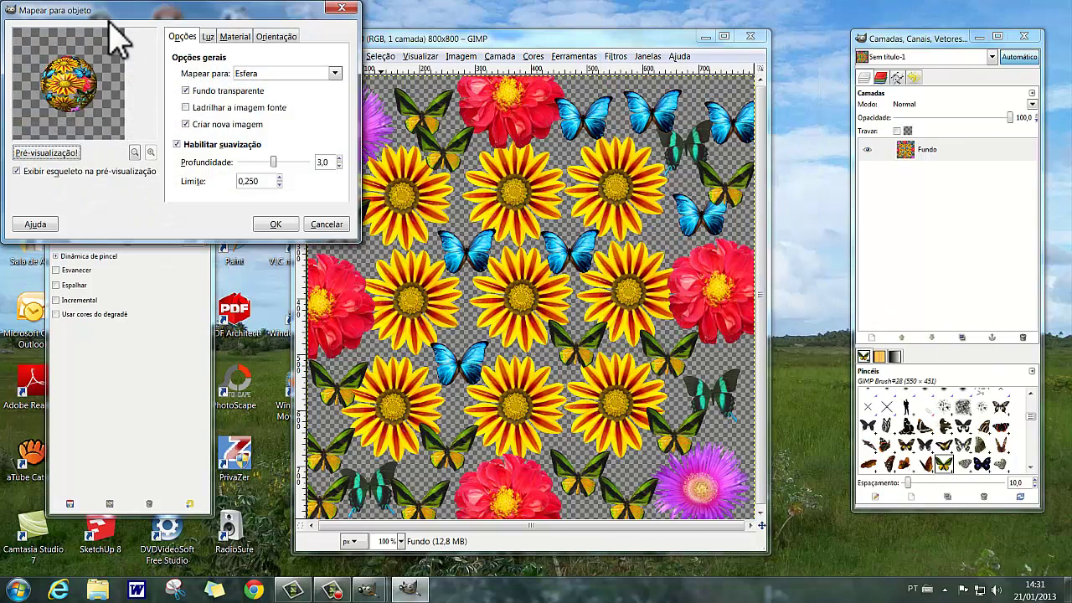
pyautogui.moveTo(139, 18); pyautogui.dragTo(307, 75)
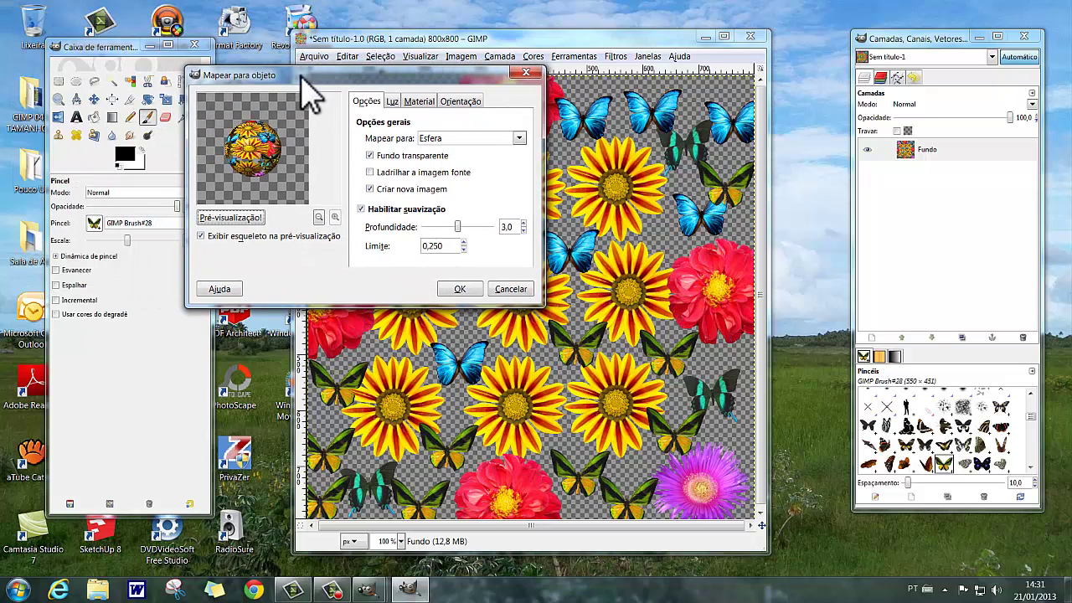
pyautogui.moveTo(304, 73); pyautogui.dragTo(400, 75)
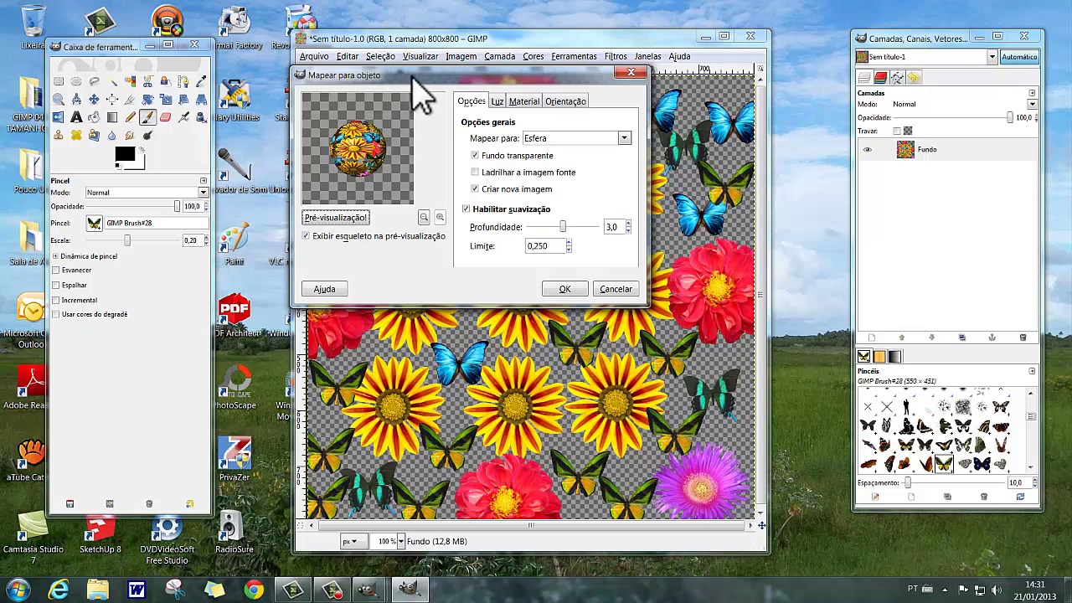
pyautogui.moveTo(411, 73); pyautogui.dragTo(327, 50)
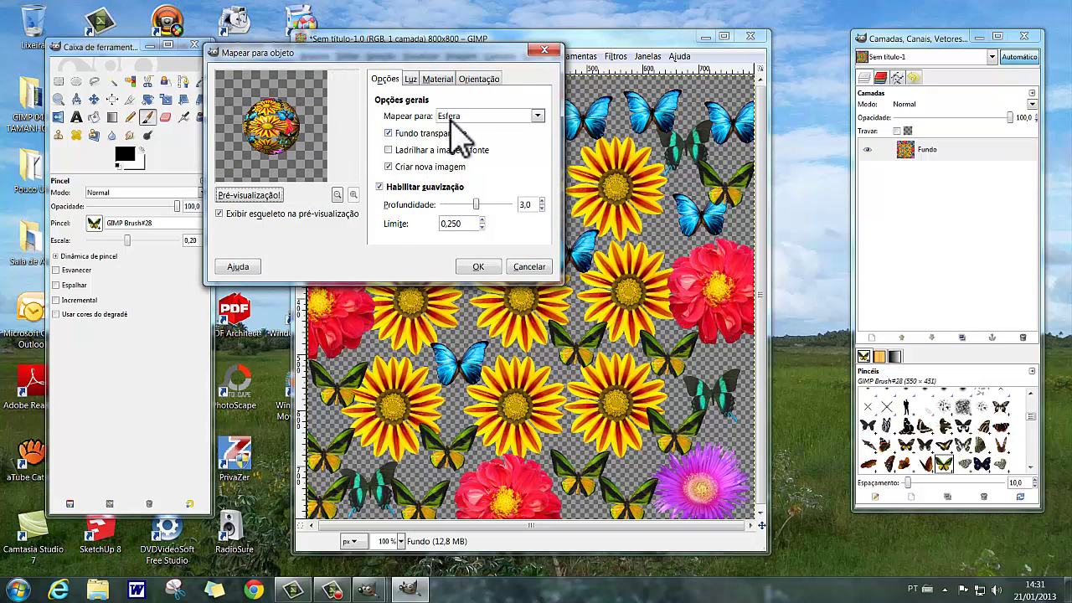
pyautogui.click(536, 116)
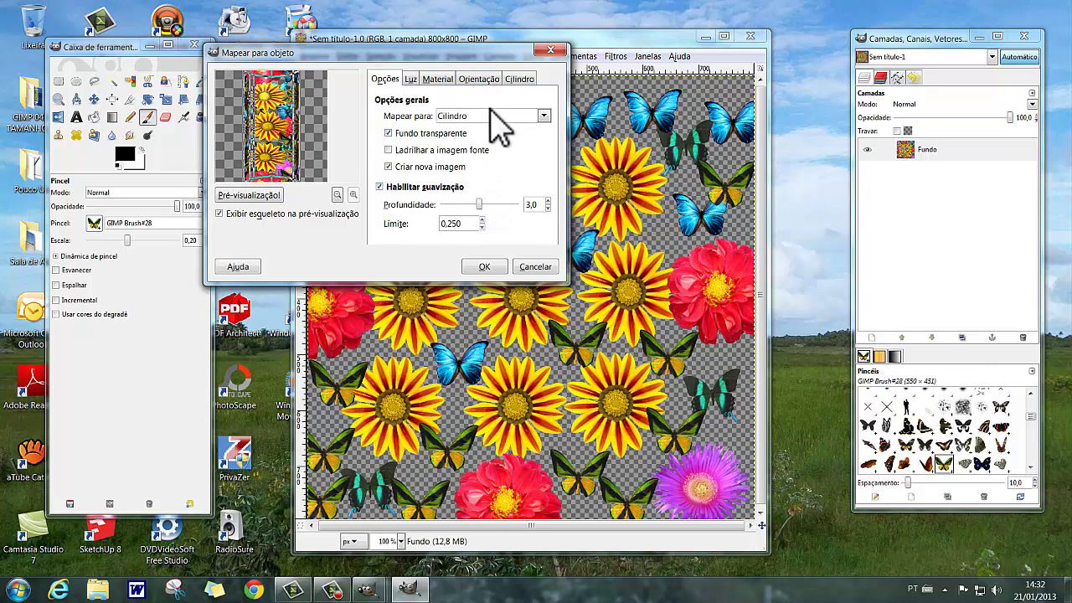
# Step: On the Cilindro tab, shorten the cylinder's Comprimento to 0,76
pyautogui.moveTo(452, 42); pyautogui.dragTo(412, 48)
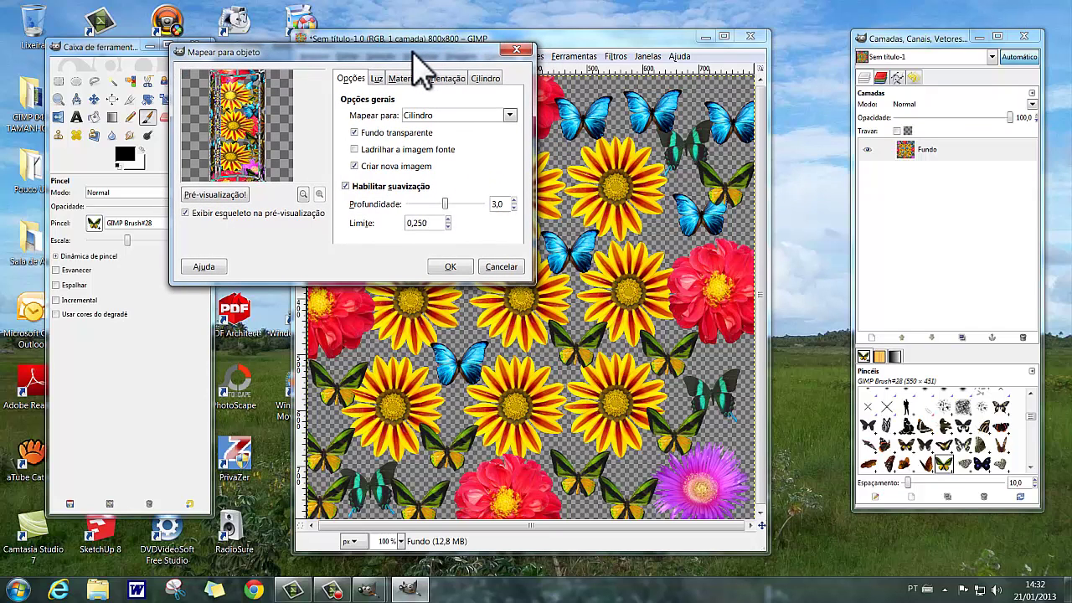
pyautogui.click(486, 80)
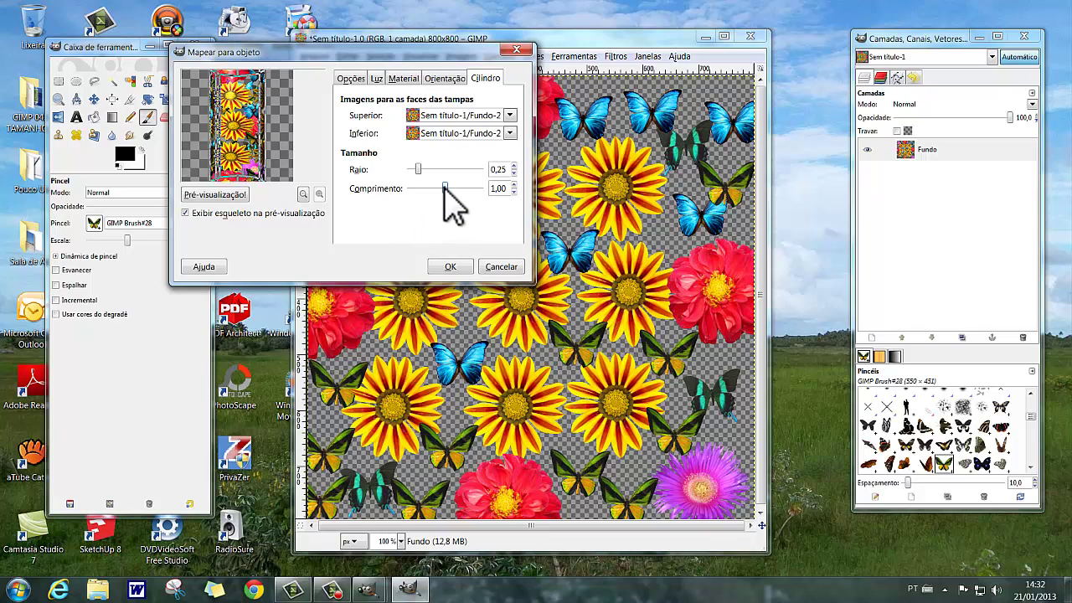
pyautogui.moveTo(445, 188); pyautogui.dragTo(438, 189)
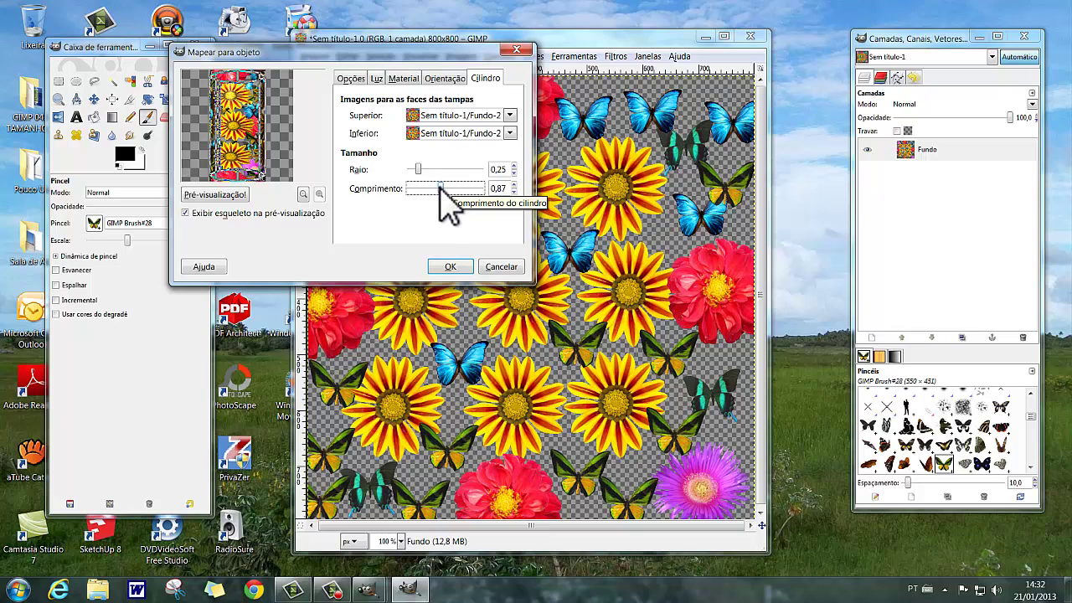
pyautogui.moveTo(441, 189); pyautogui.dragTo(435, 189)
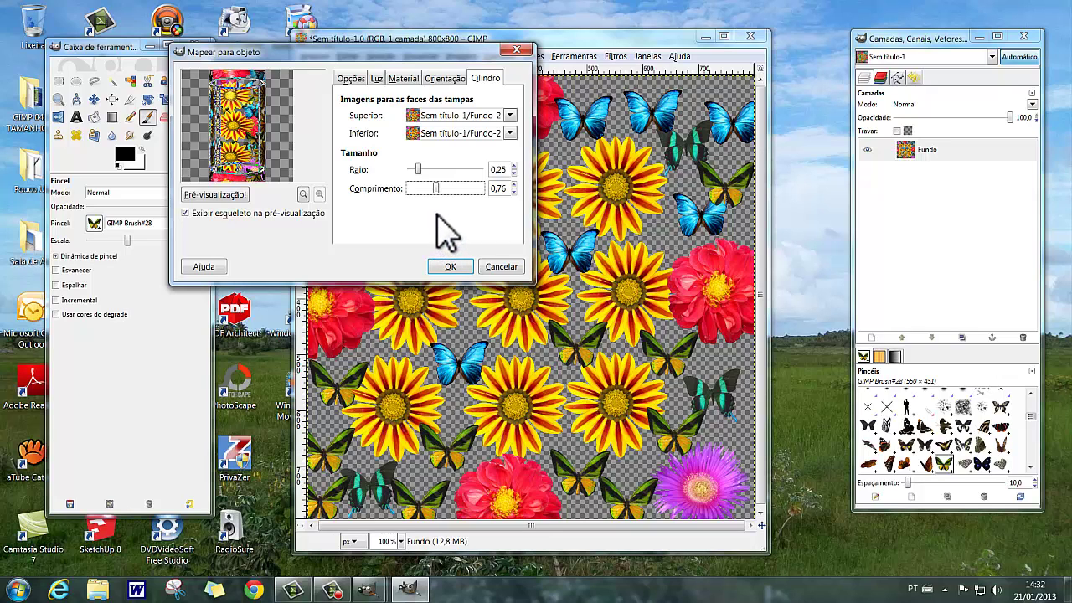
pyautogui.click(444, 79)
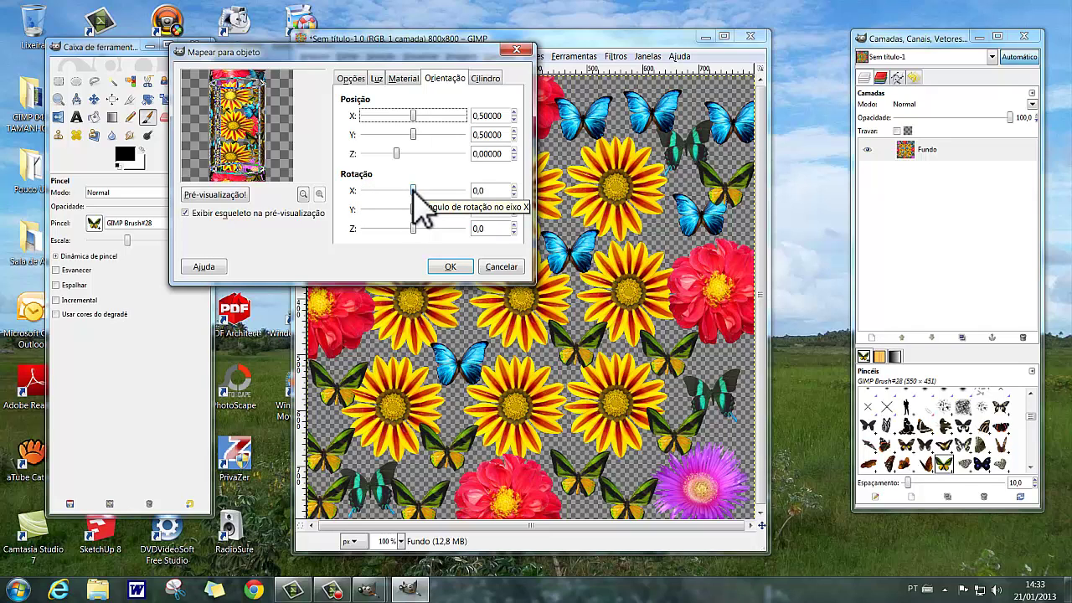
# Step: Tilt the cylinder by setting Rotação X to -80
pyautogui.moveTo(413, 192); pyautogui.dragTo(389, 192)
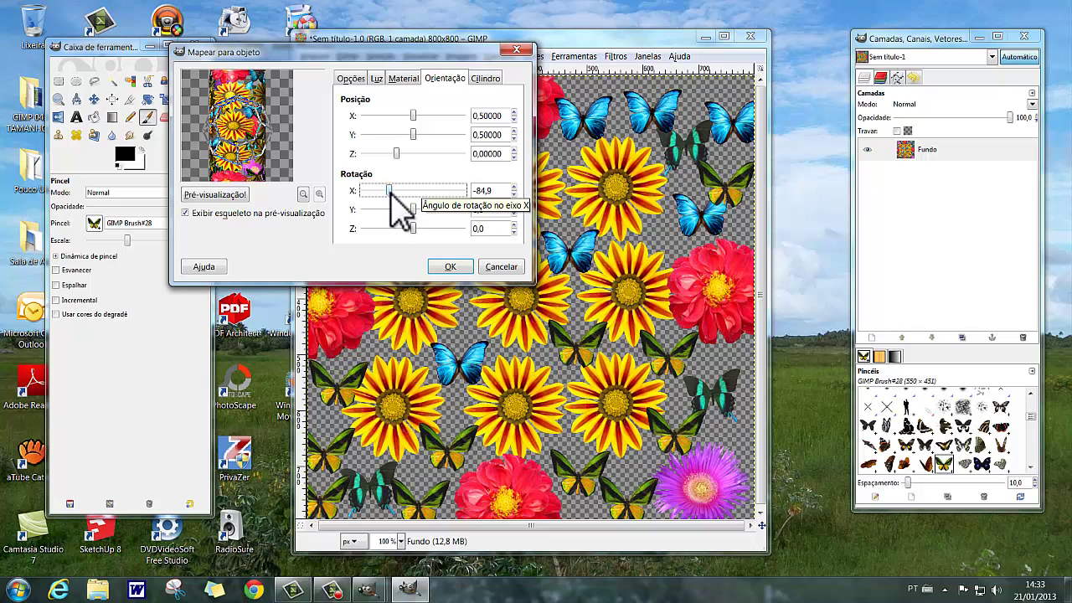
pyautogui.moveTo(389, 195); pyautogui.dragTo(391, 192)
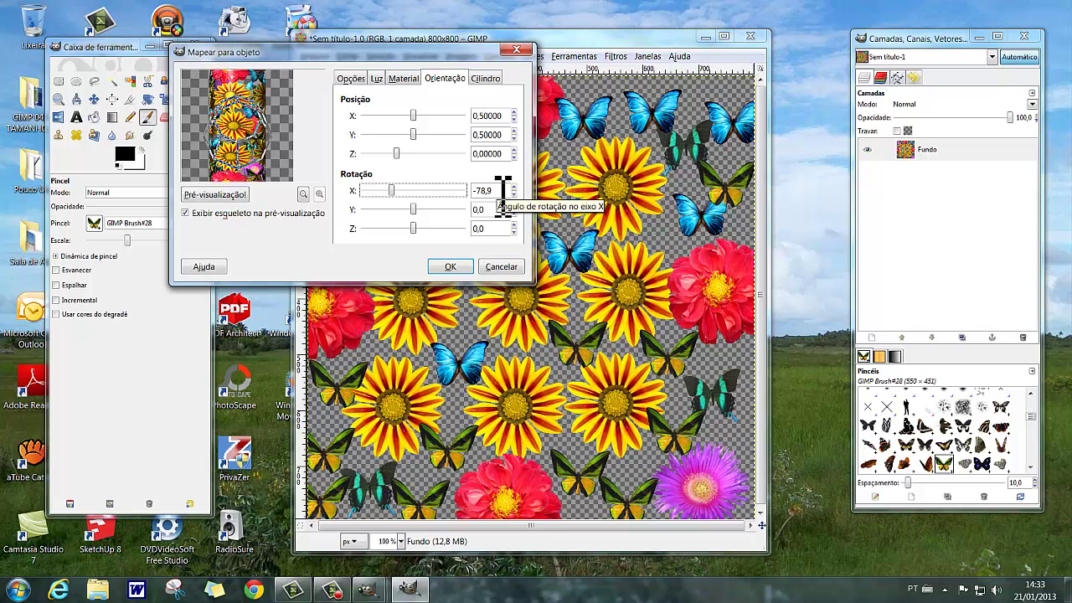
pyautogui.moveTo(503, 190); pyautogui.dragTo(471, 190)
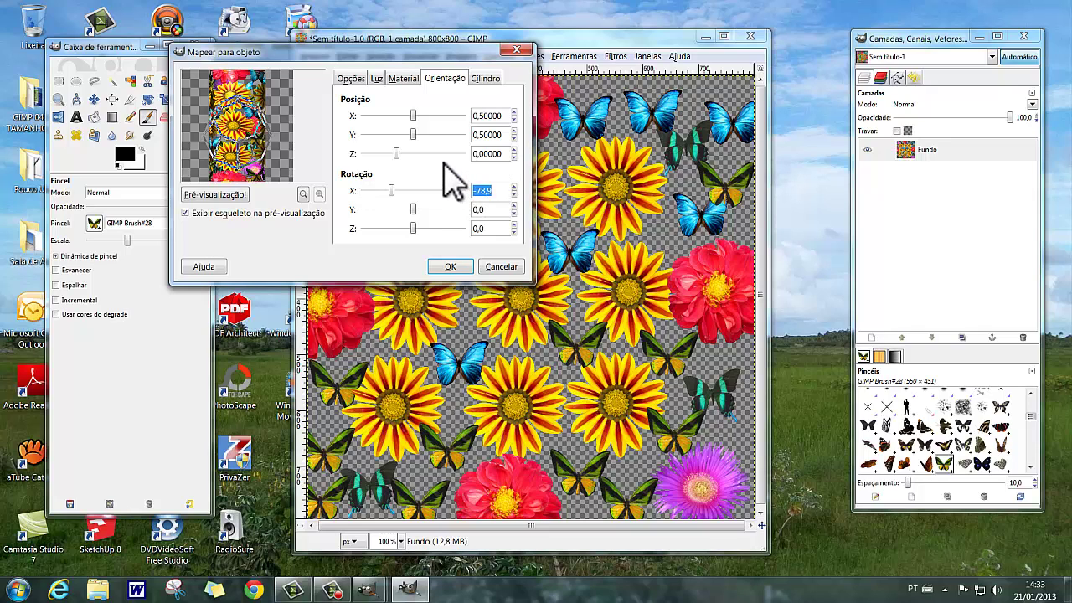
pyautogui.write('-8')
pyautogui.write('0')
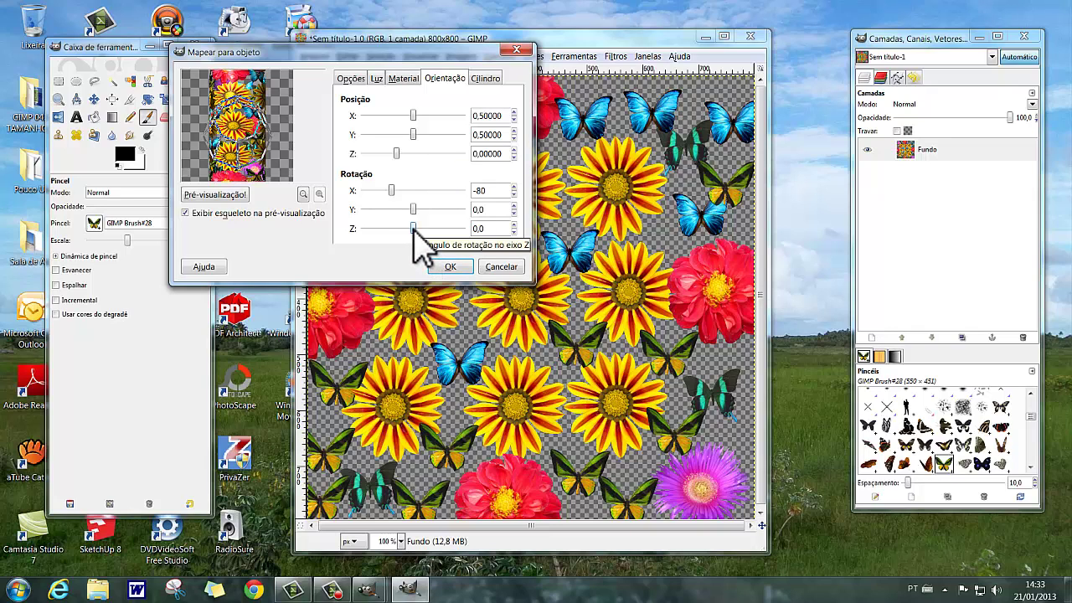
# Step: Set Rotação Z to -20 and apply the cylinder mapping with OK
pyautogui.moveTo(411, 227); pyautogui.dragTo(406, 235)
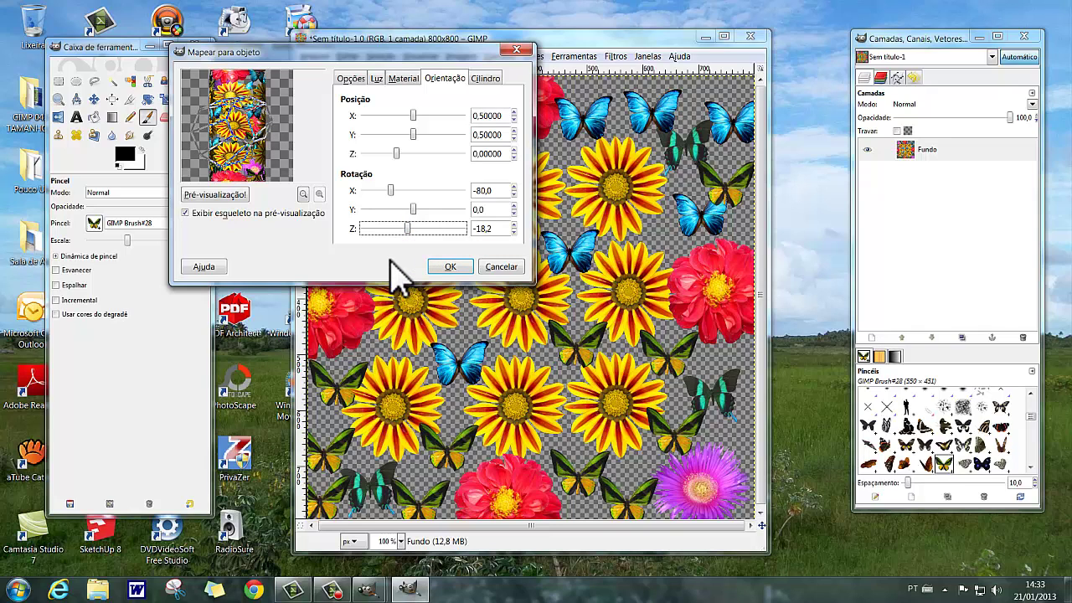
pyautogui.click(504, 229)
pyautogui.write('-2')
pyautogui.write('0')
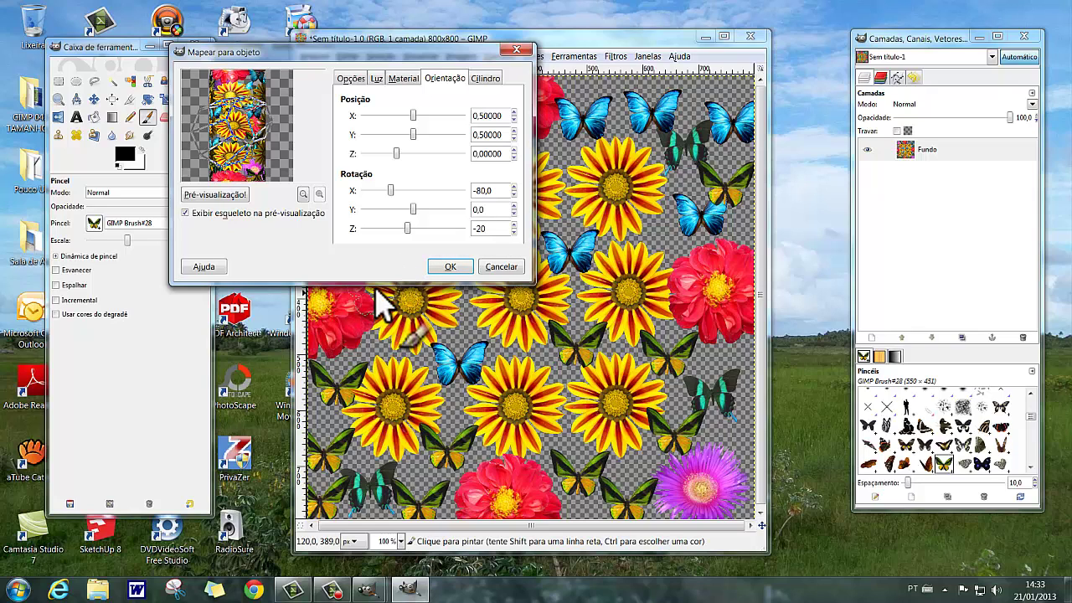
pyautogui.click(449, 268)
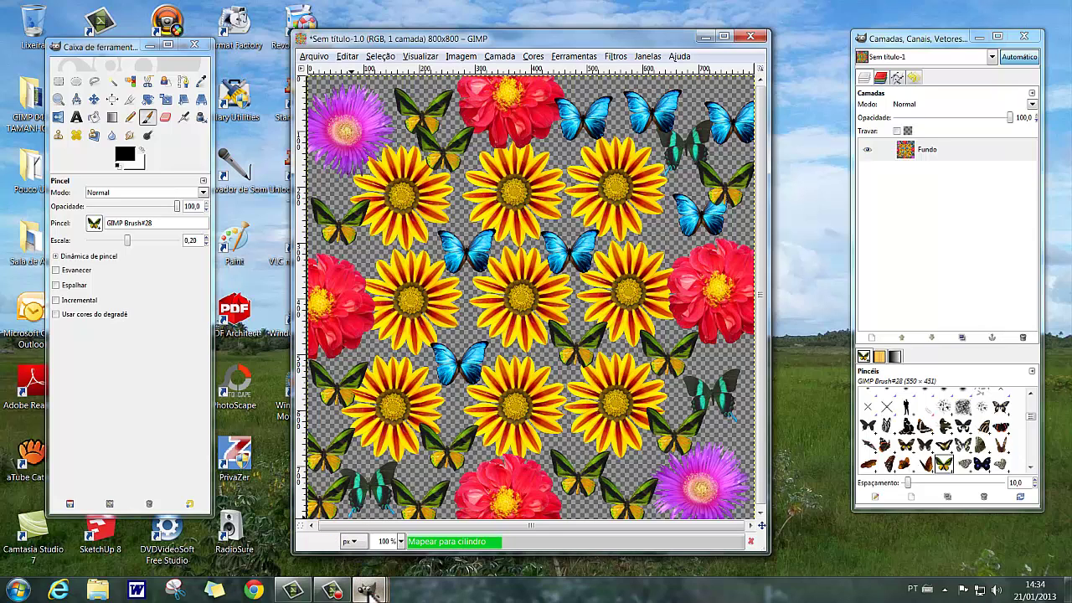
pyautogui.moveTo(407, 589)
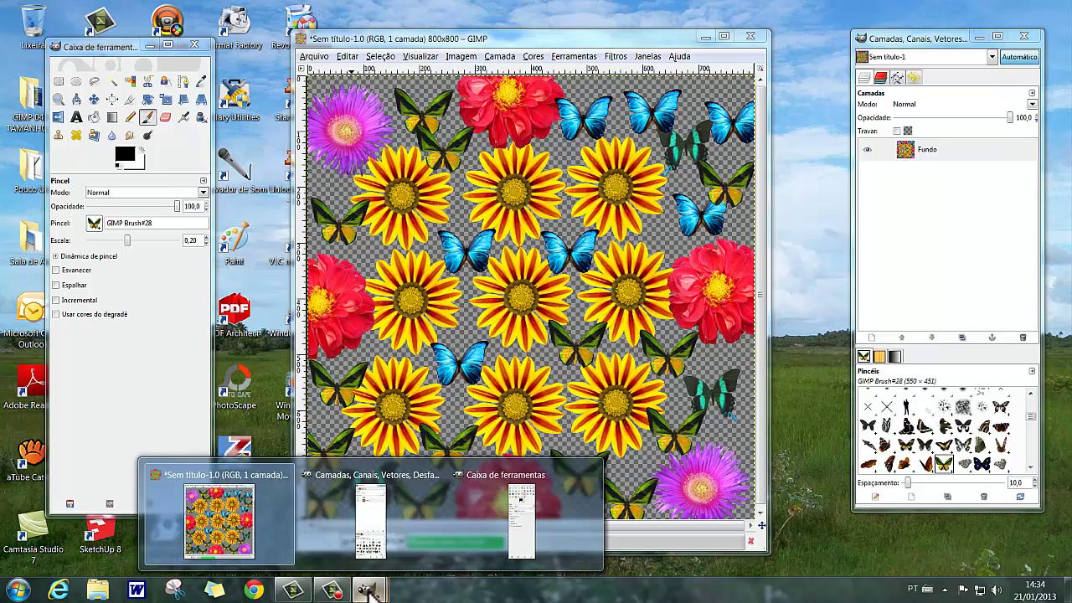
# Step: Wait for the Mapear para cilindro render to produce the 800 × 800 image Sem título-3
pyautogui.click(368, 592)
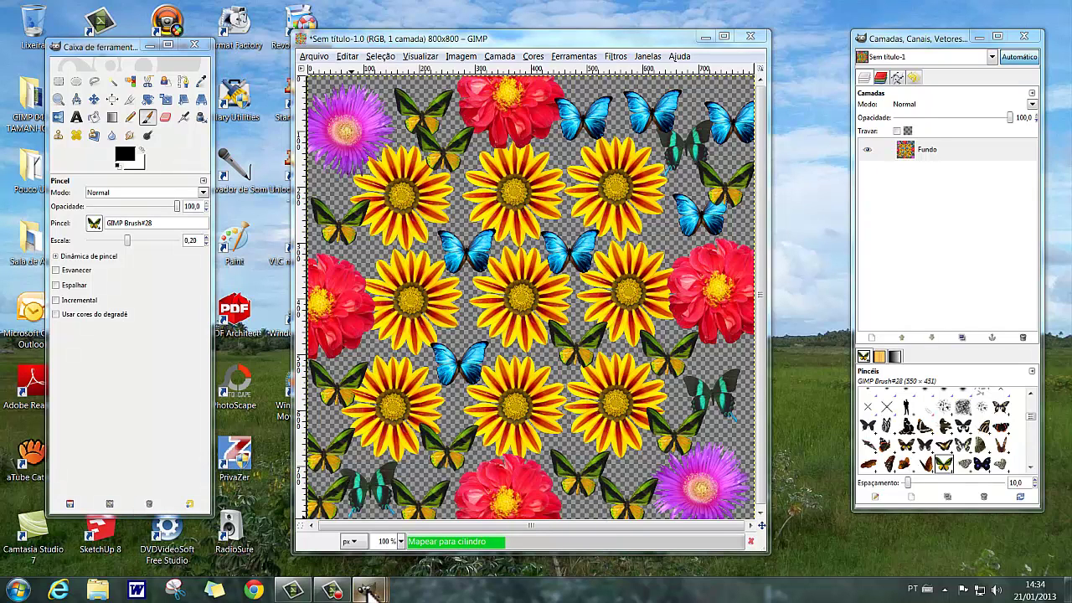
pyautogui.click(332, 592)
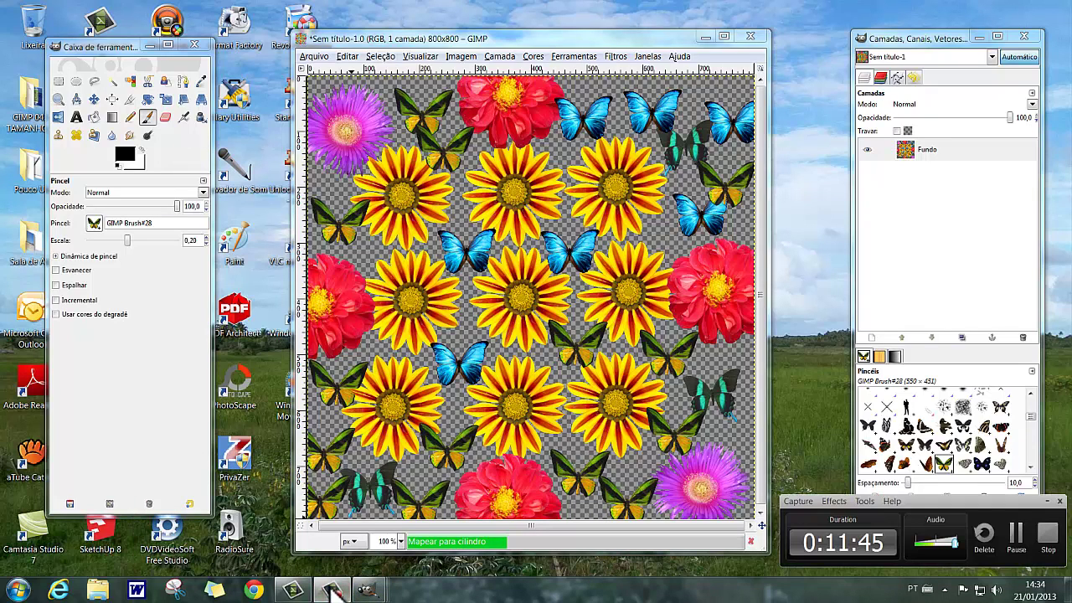
pyautogui.click(1015, 536)
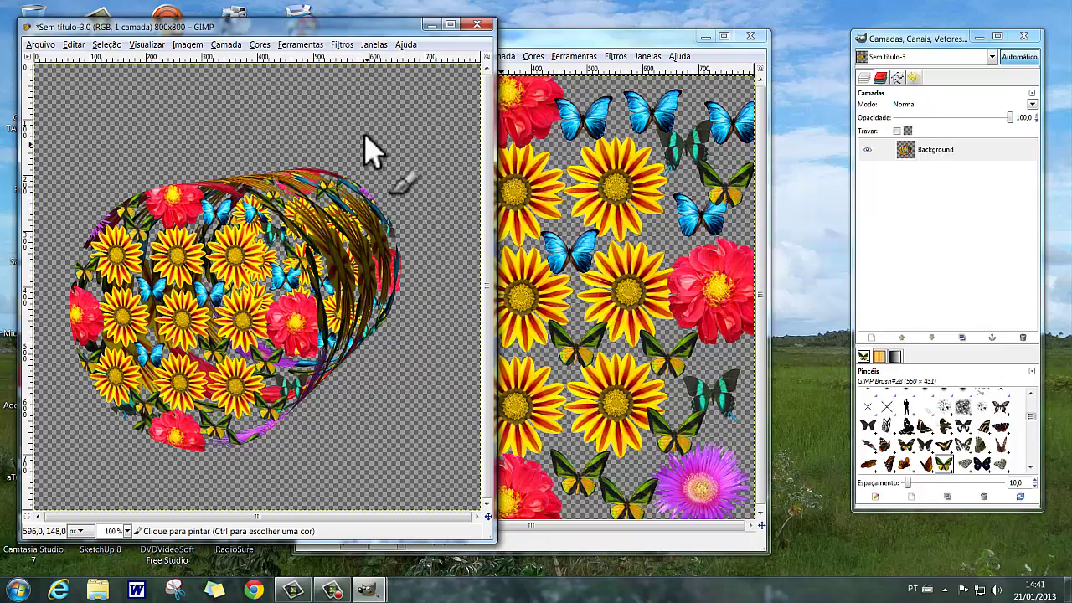
# Step: Drag the Sem título-3 window toward the centre so the Toolbox is visible
pyautogui.moveTo(276, 28); pyautogui.dragTo(540, 36)
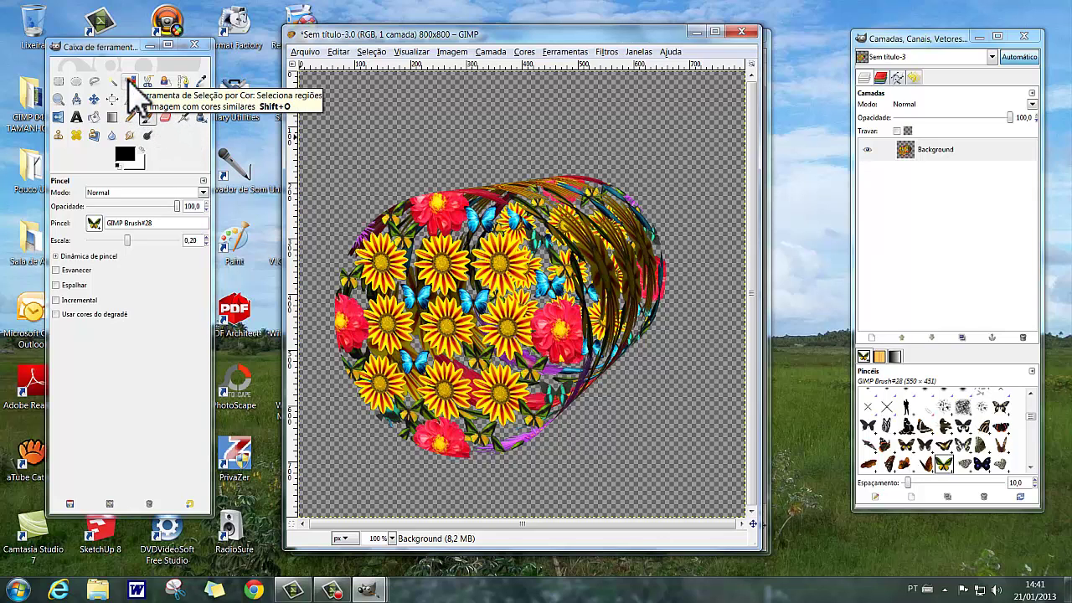
# Step: Select the transparent background by colour, set foreground to yellow fffc00, and set Bucket Fill to whole selection
pyautogui.click(130, 82)
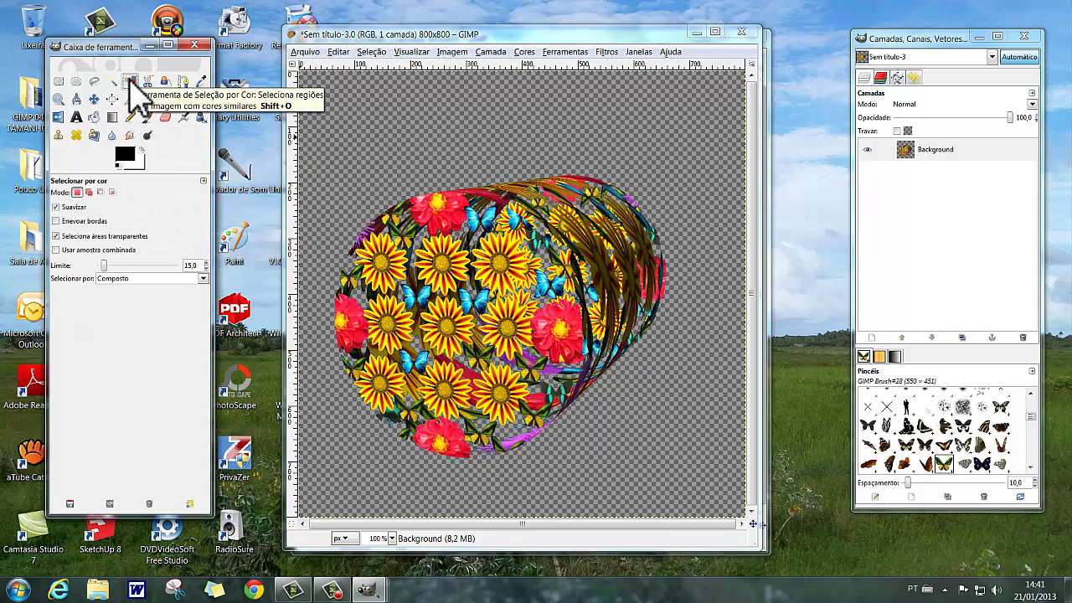
pyautogui.click(349, 144)
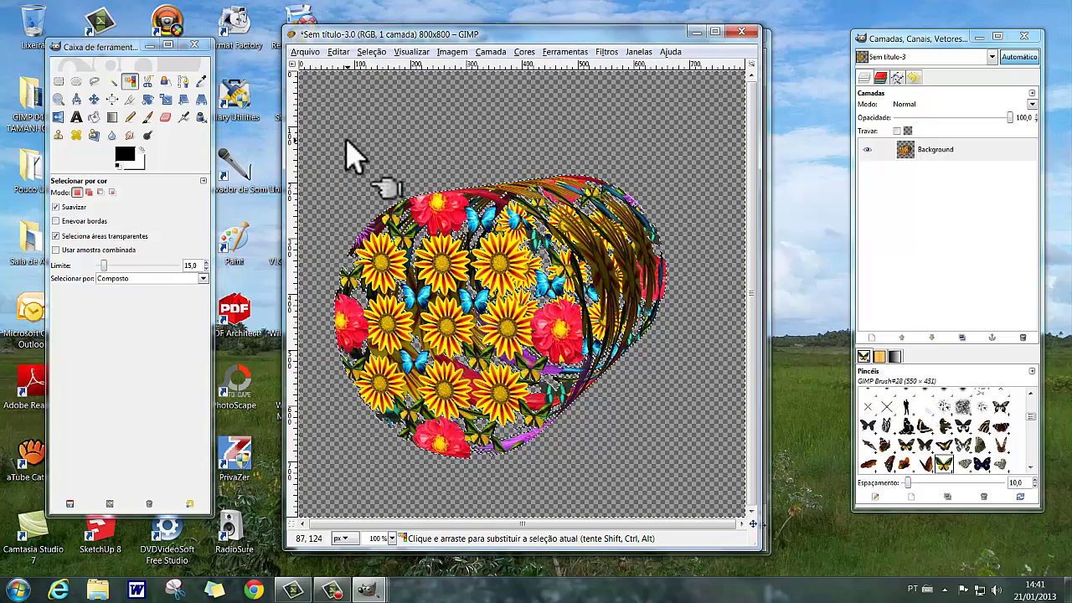
pyautogui.click(125, 156)
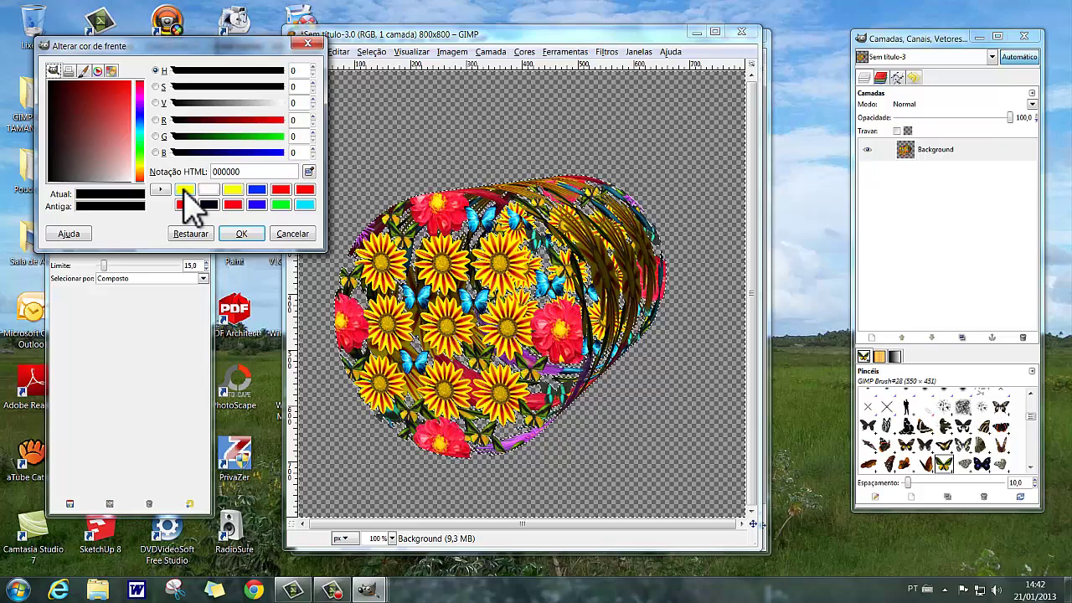
pyautogui.click(184, 191)
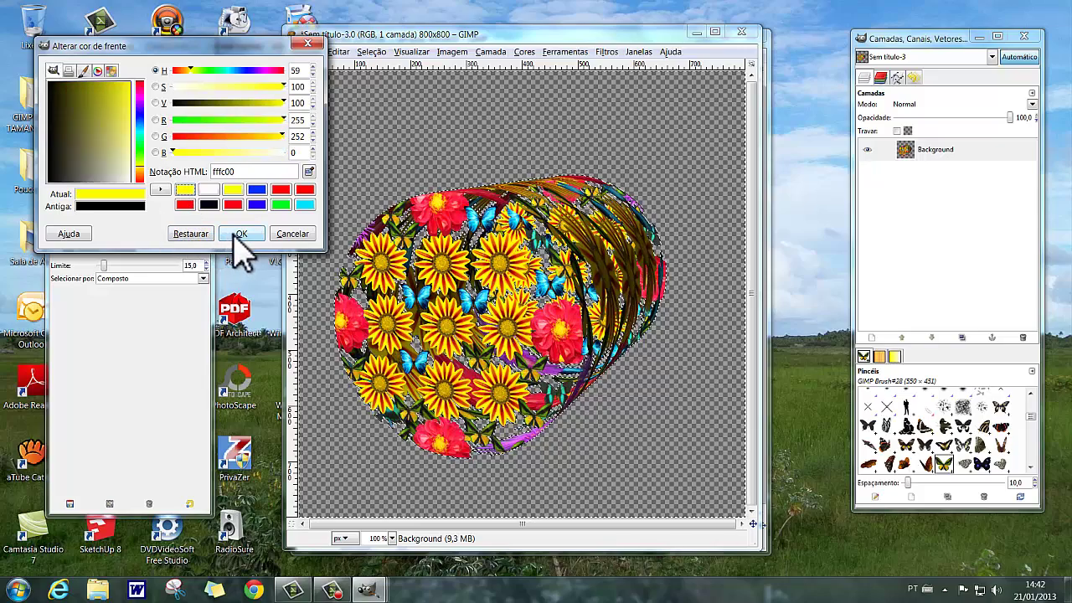
pyautogui.click(241, 234)
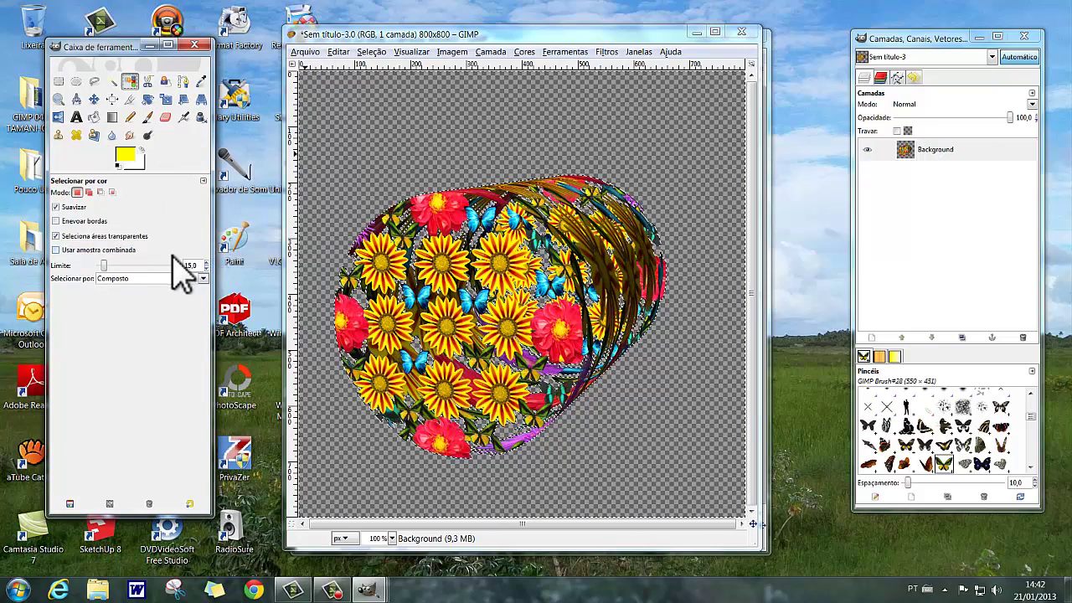
pyautogui.click(94, 117)
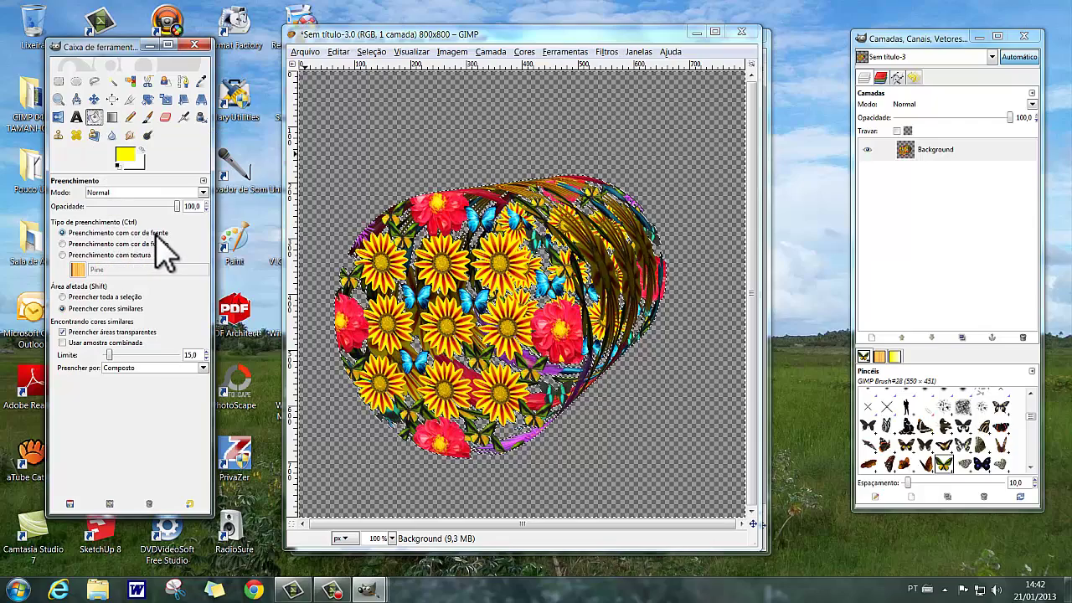
pyautogui.click(62, 296)
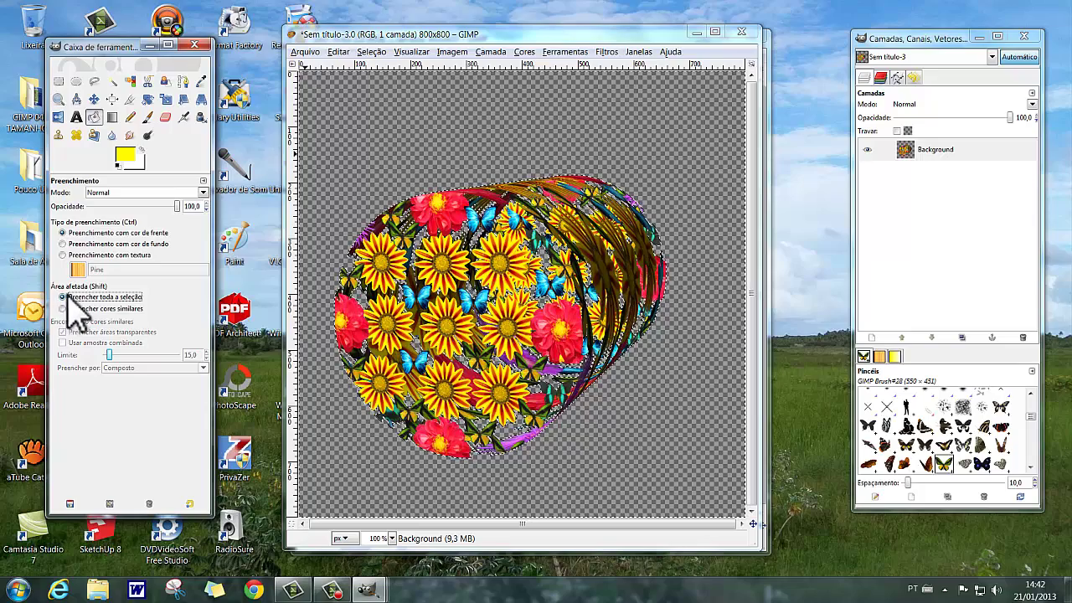
# Step: Fill the area around the cylinder with yellow, then clear the selection via Seleção > Nada
pyautogui.click(338, 177)
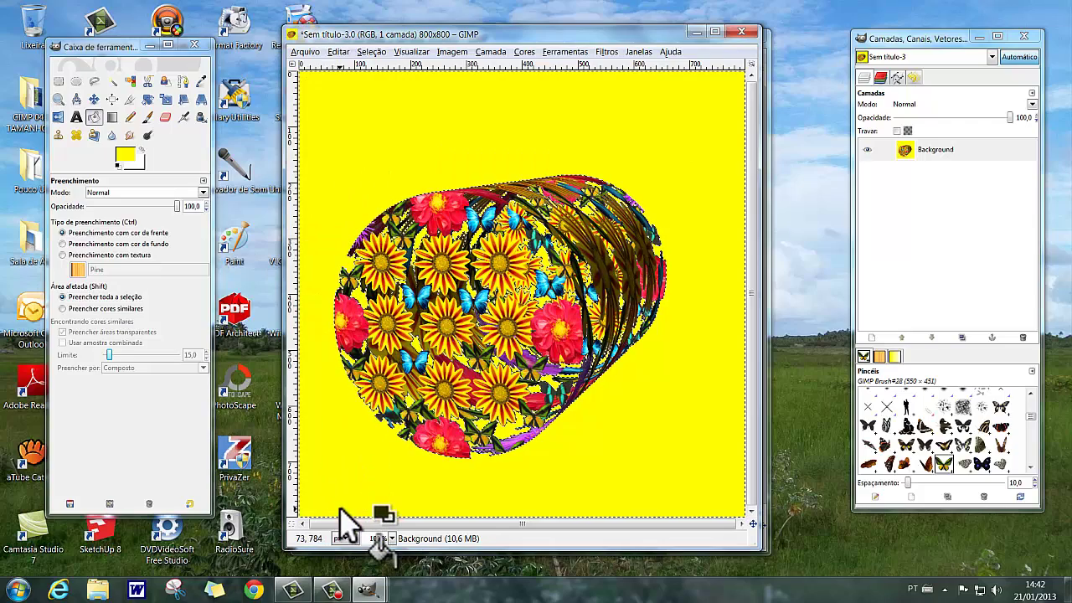
pyautogui.click(370, 51)
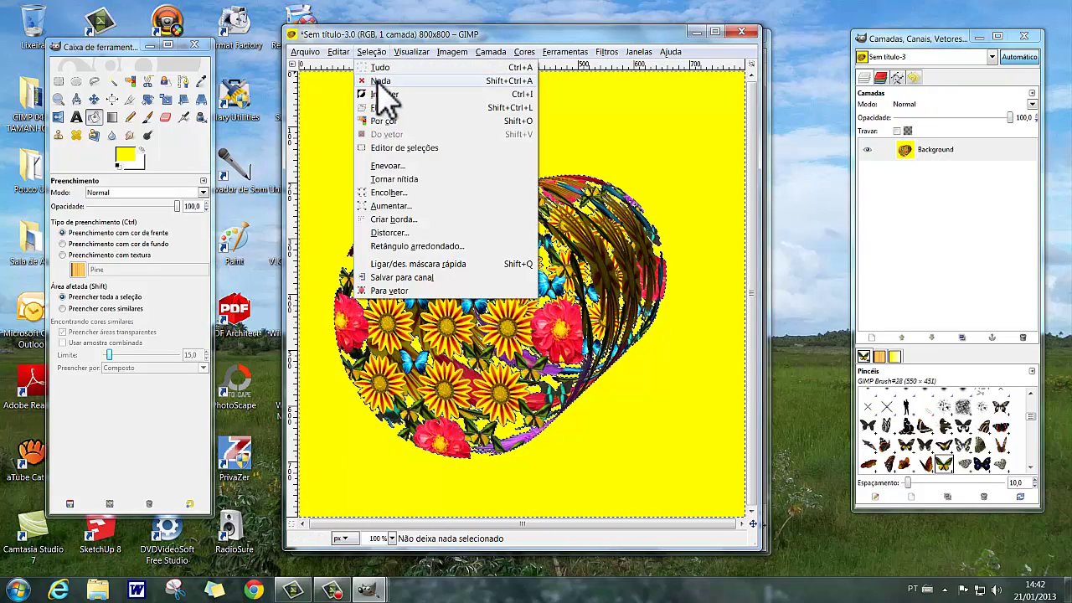
pyautogui.click(379, 81)
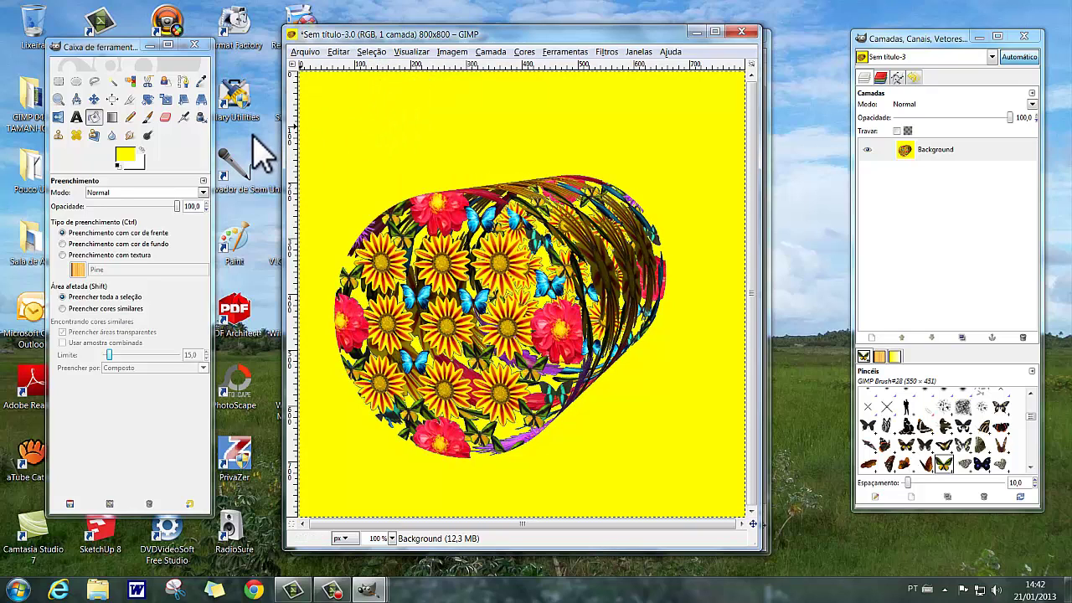